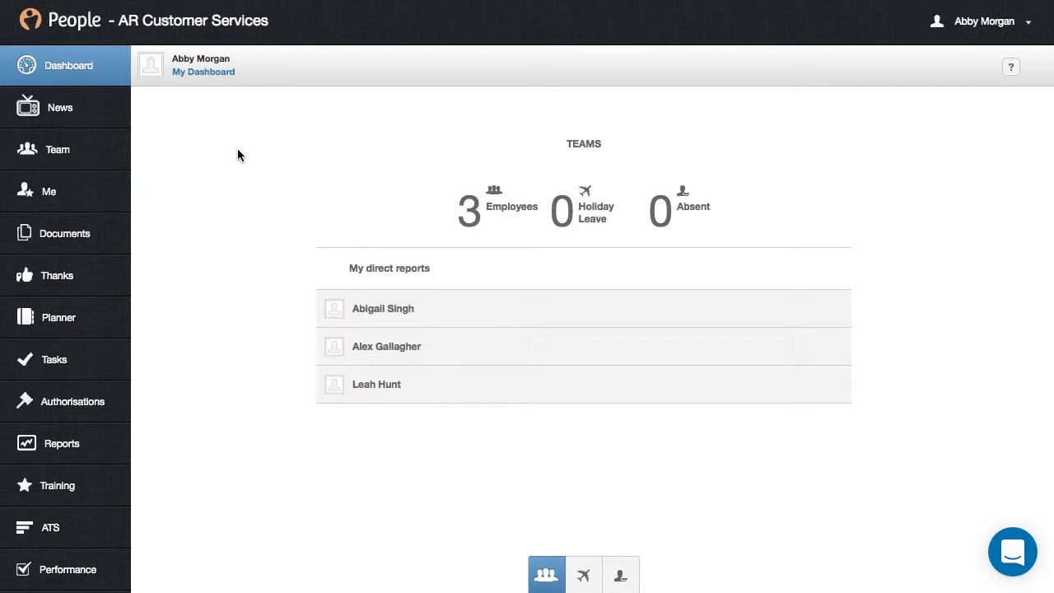
Open the ATS recruitment overview and review its active vacancies and its applicant, accepted, rejected and new applicant figures.
scroll(119, 360, down, 2)
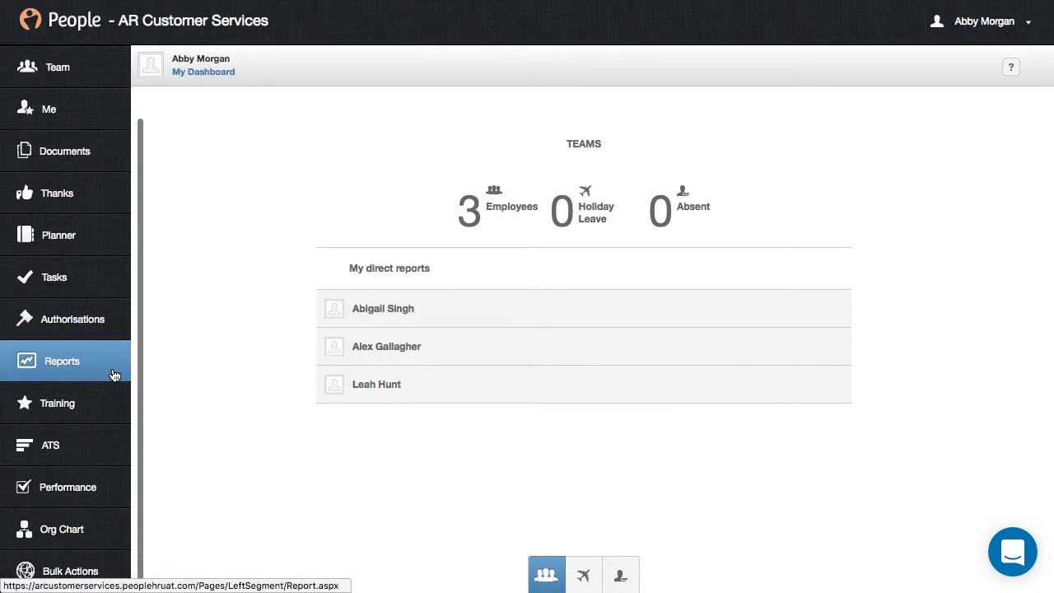
click(102, 446)
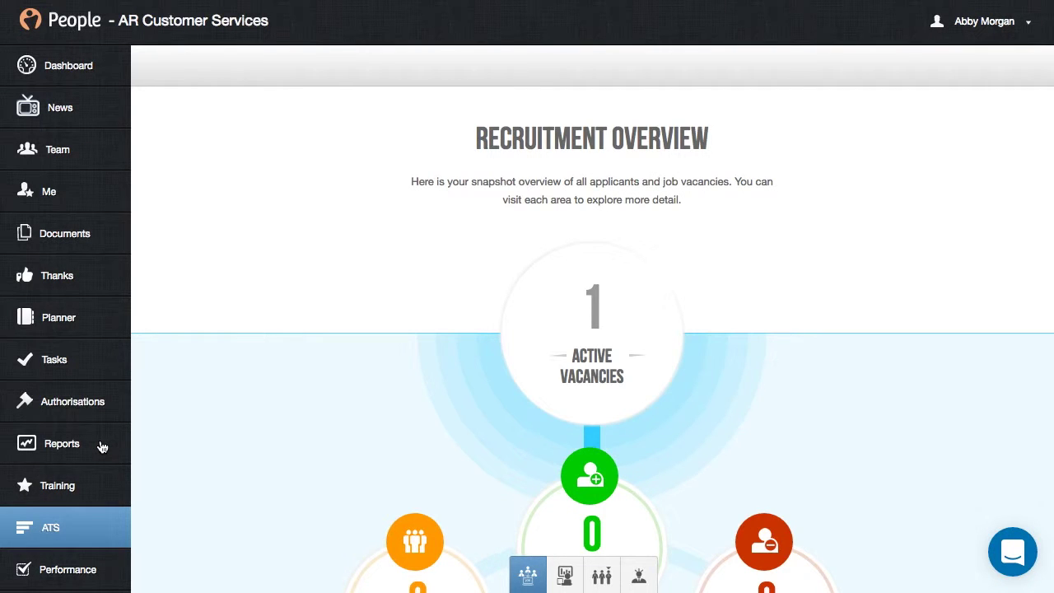
scroll(418, 328, down, 2)
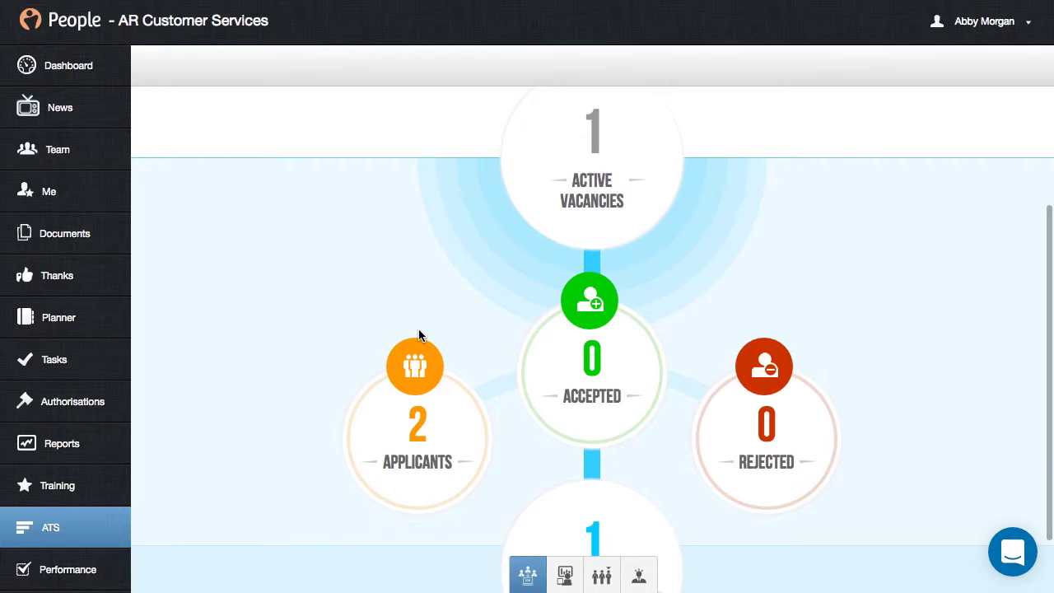
scroll(418, 328, down, 1)
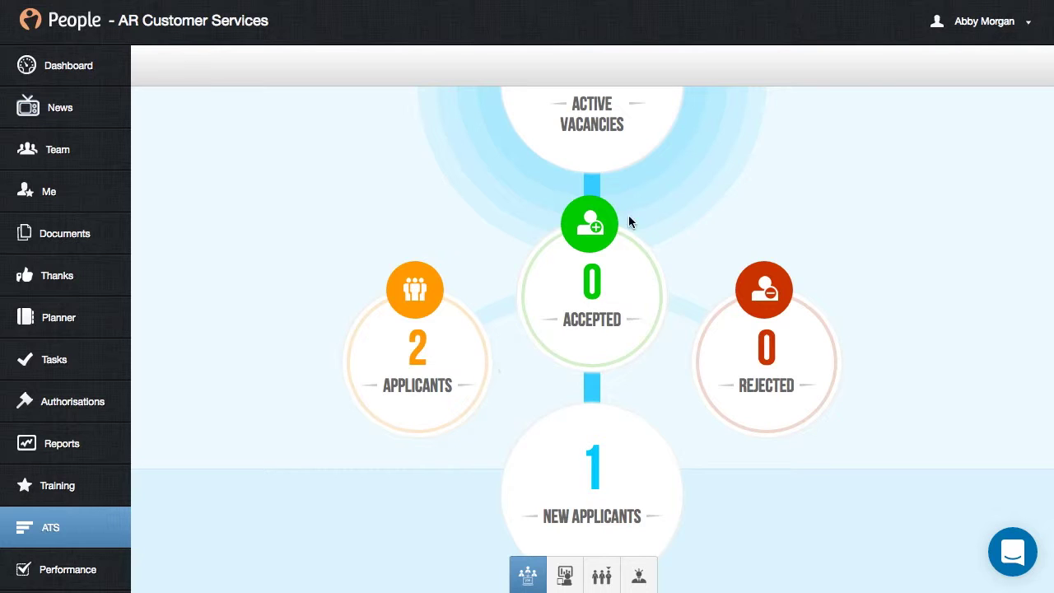
scroll(740, 247, up, 2)
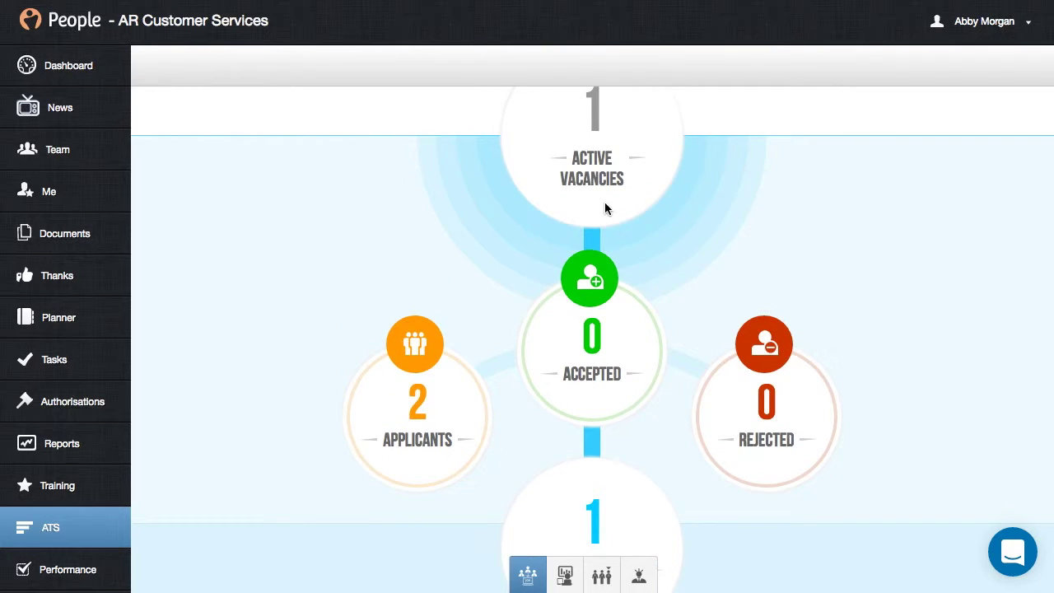
scroll(628, 255, down, 2)
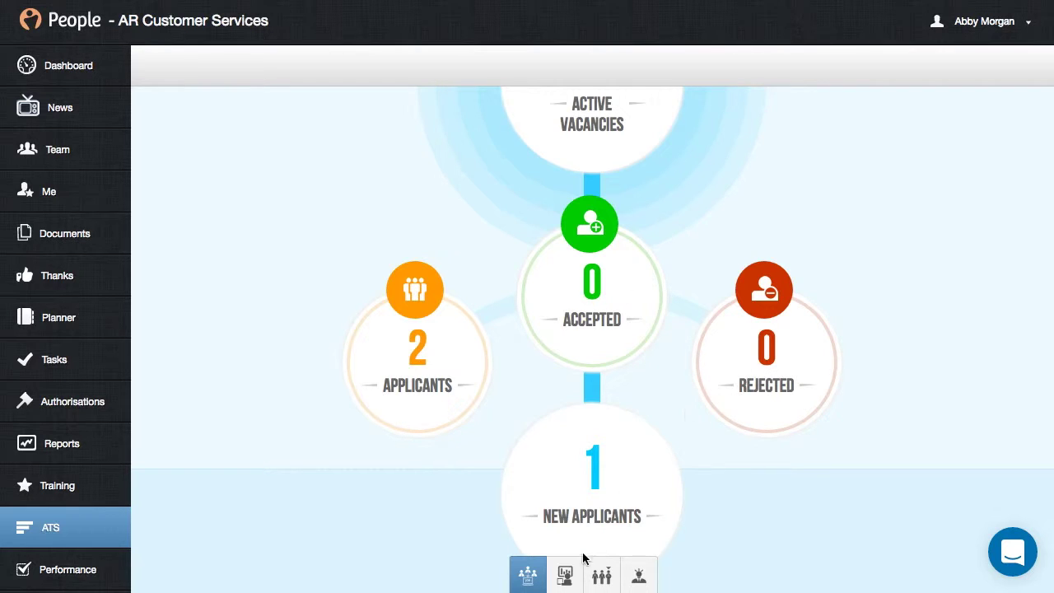
Open the company's vacancies list and look over its filter options, from Vacancy Name to Source.
click(566, 574)
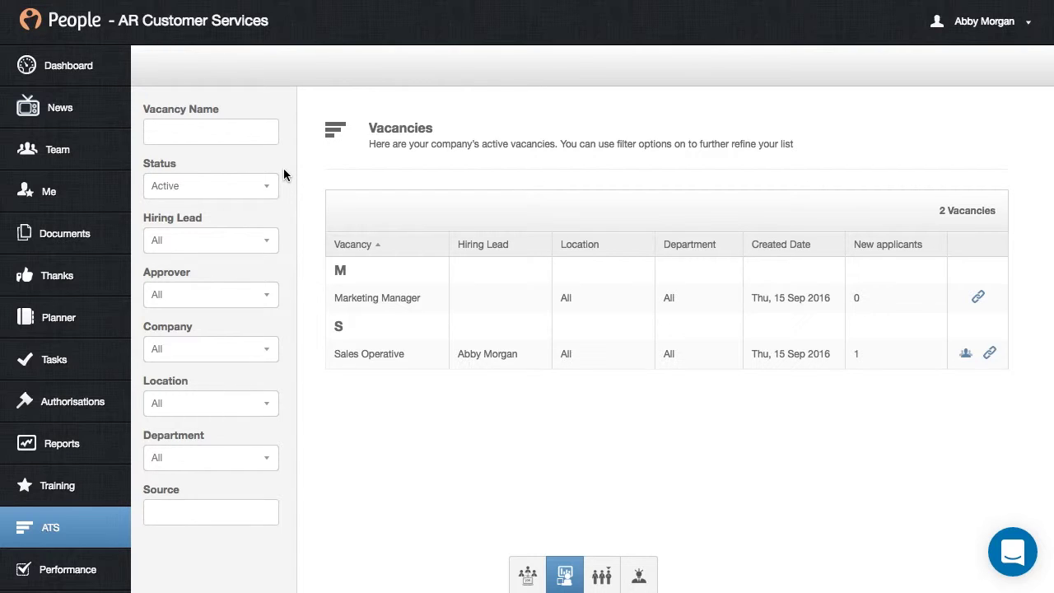
click(240, 128)
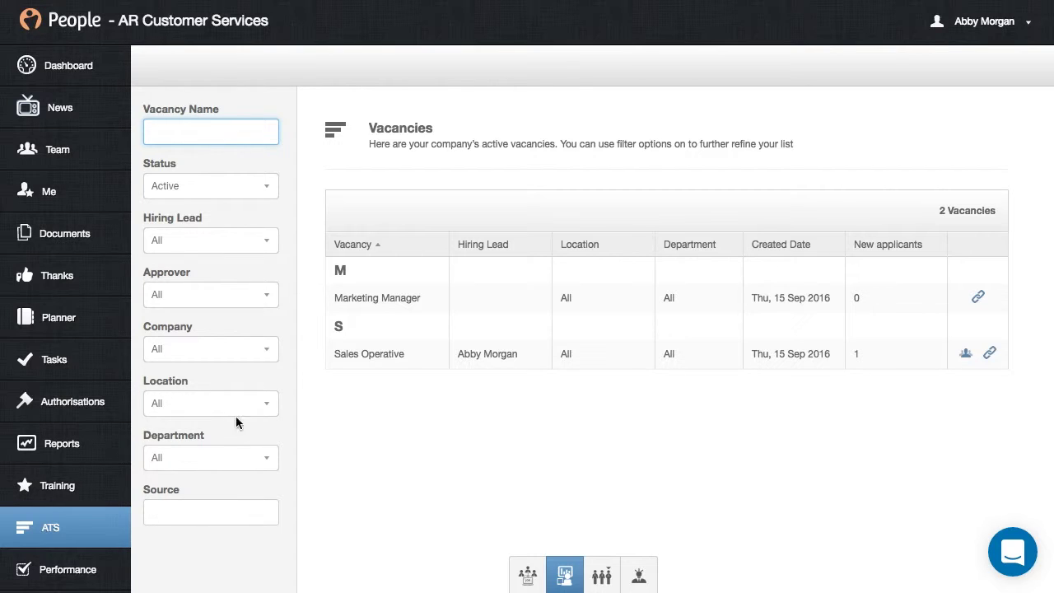
click(242, 509)
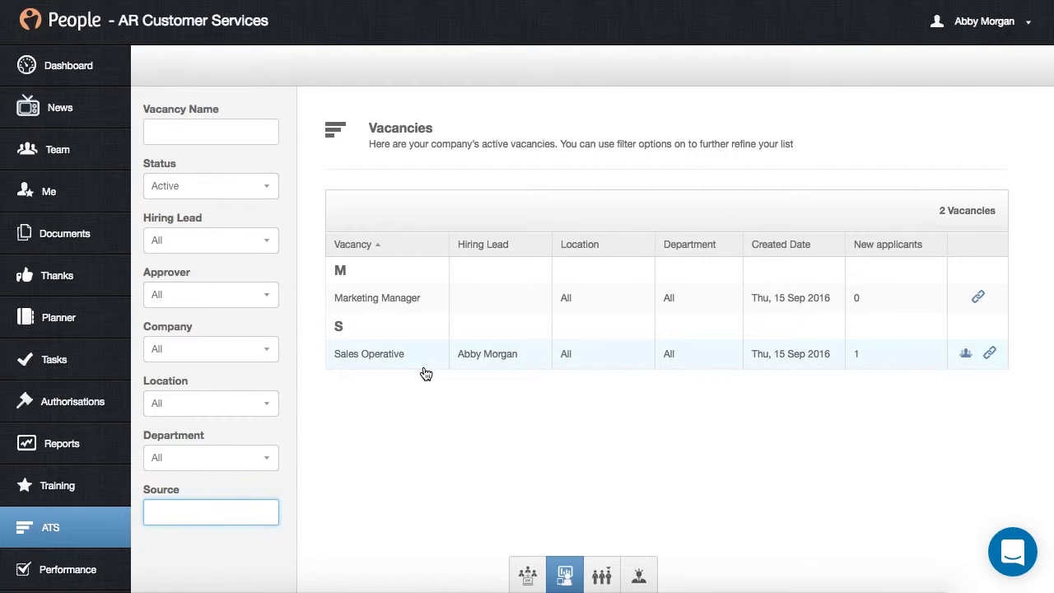
Open the Sales Operative vacancy and review its vacancy details and its hiring lead and approver settings.
click(398, 370)
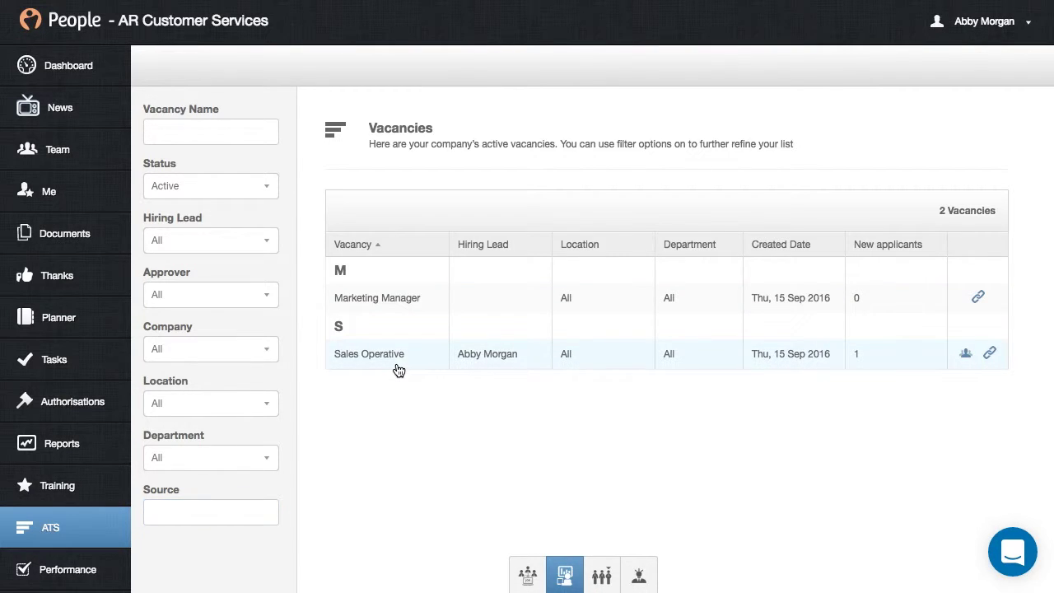
scroll(396, 359, down, 3)
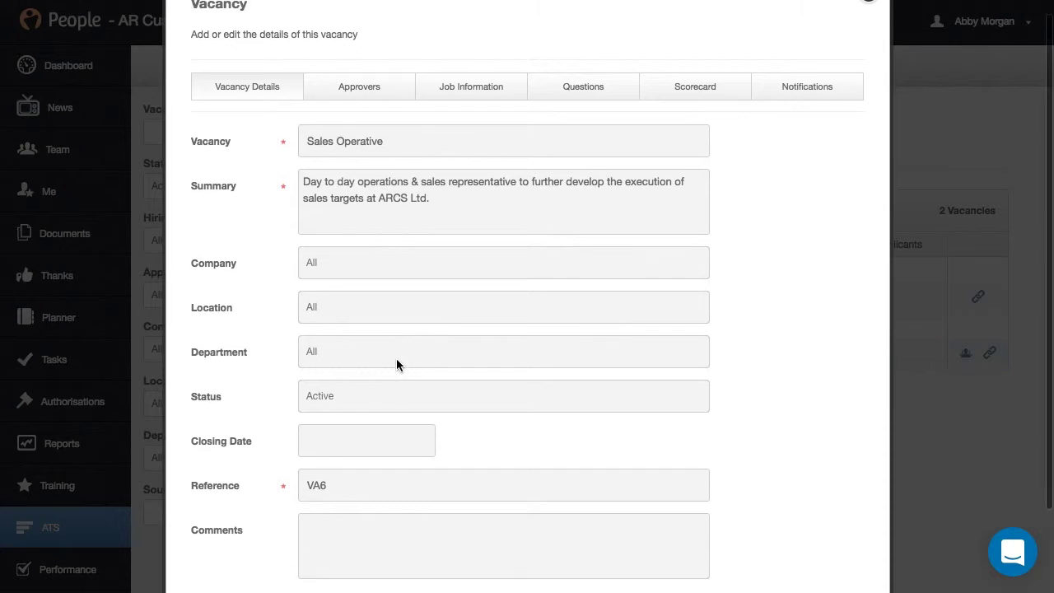
scroll(396, 359, up, 3)
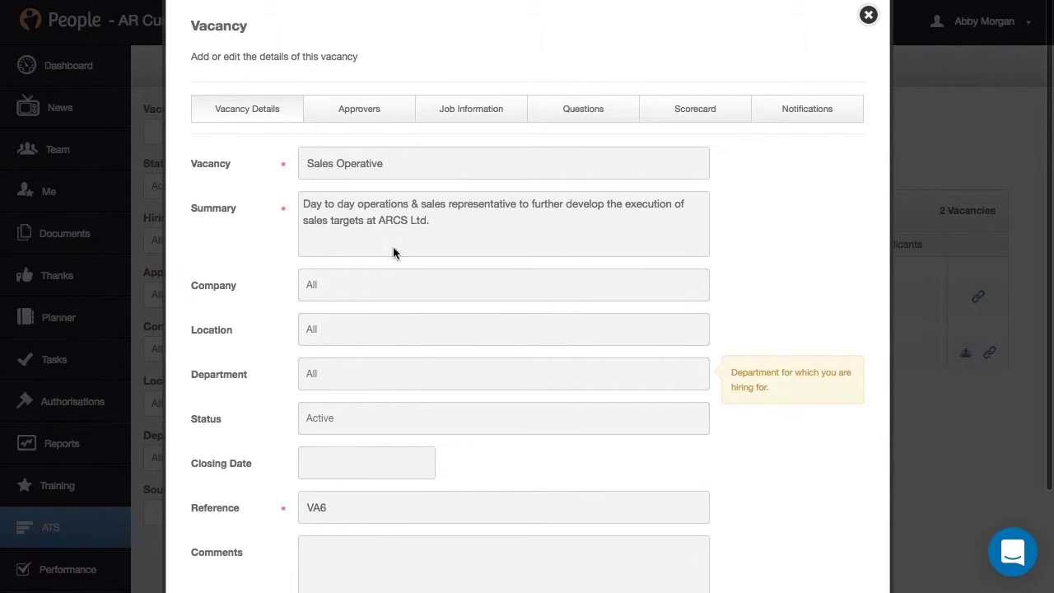
click(393, 121)
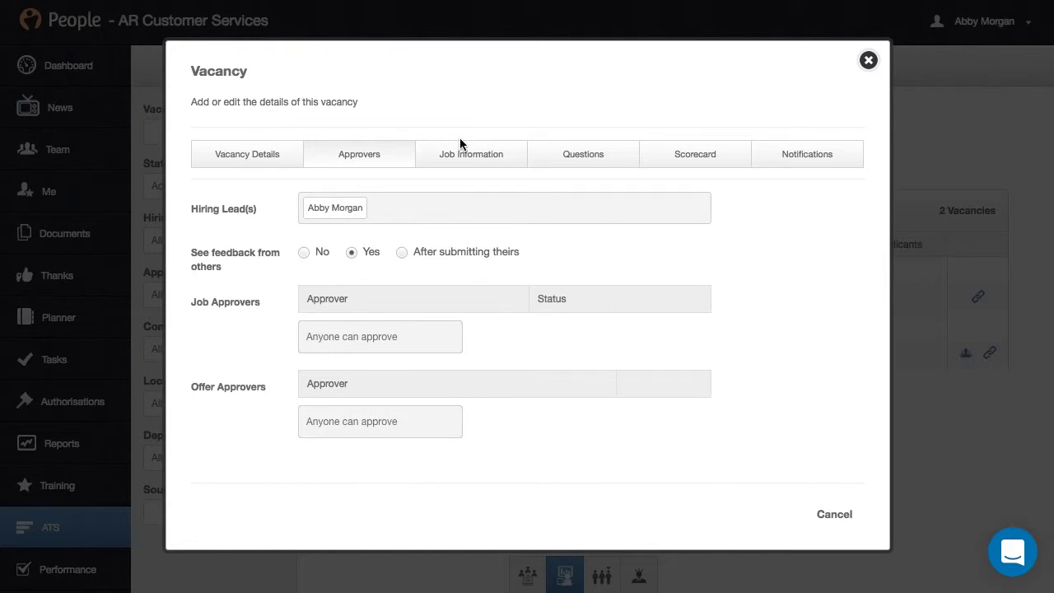
click(384, 217)
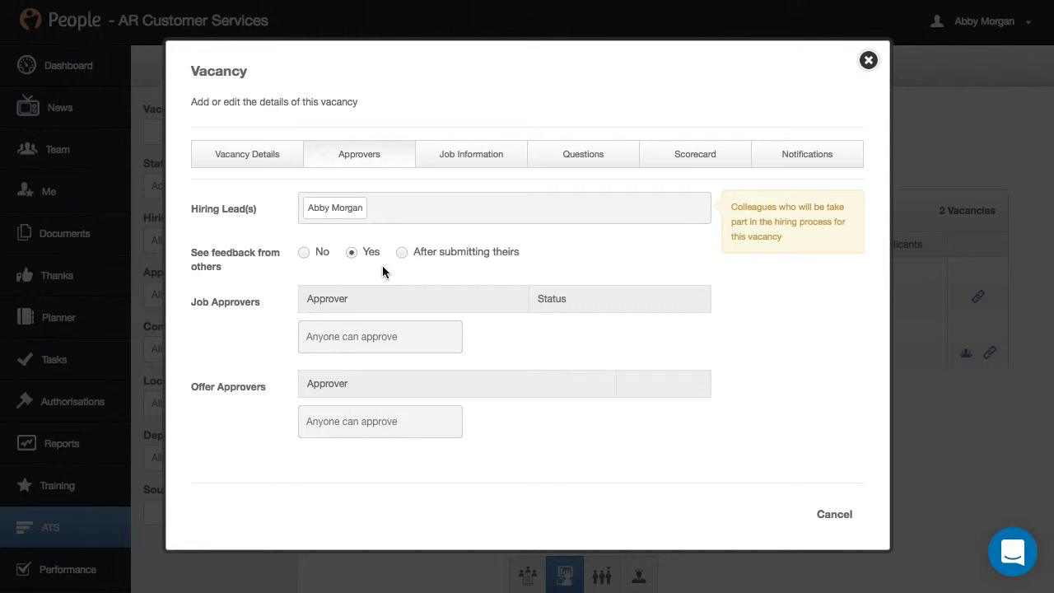
Review the Sales Operative vacancy's job information and its application questions.
click(458, 164)
scroll(456, 165, down, 3)
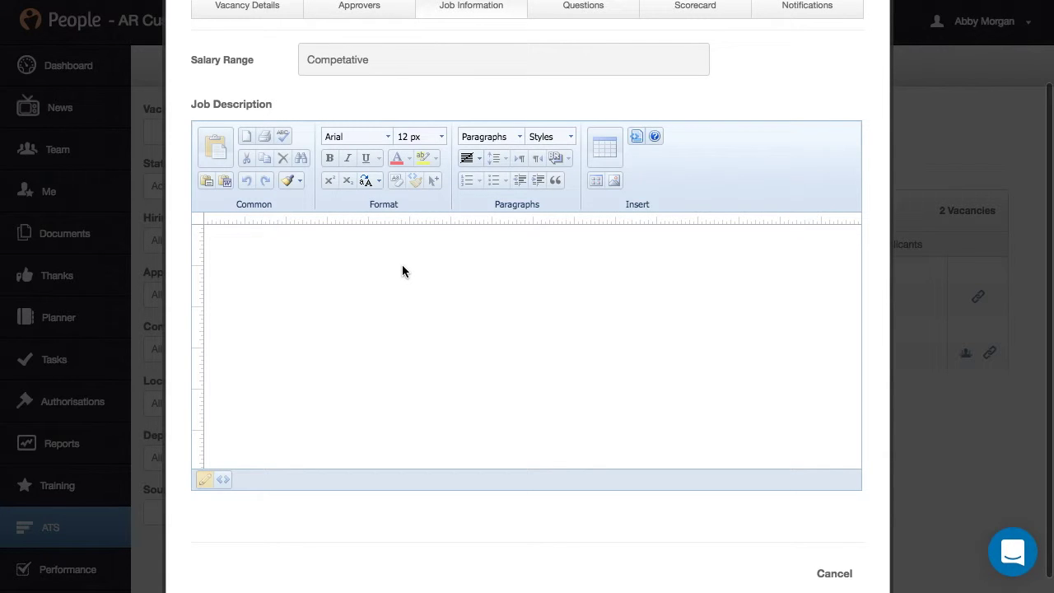
scroll(402, 270, up, 1)
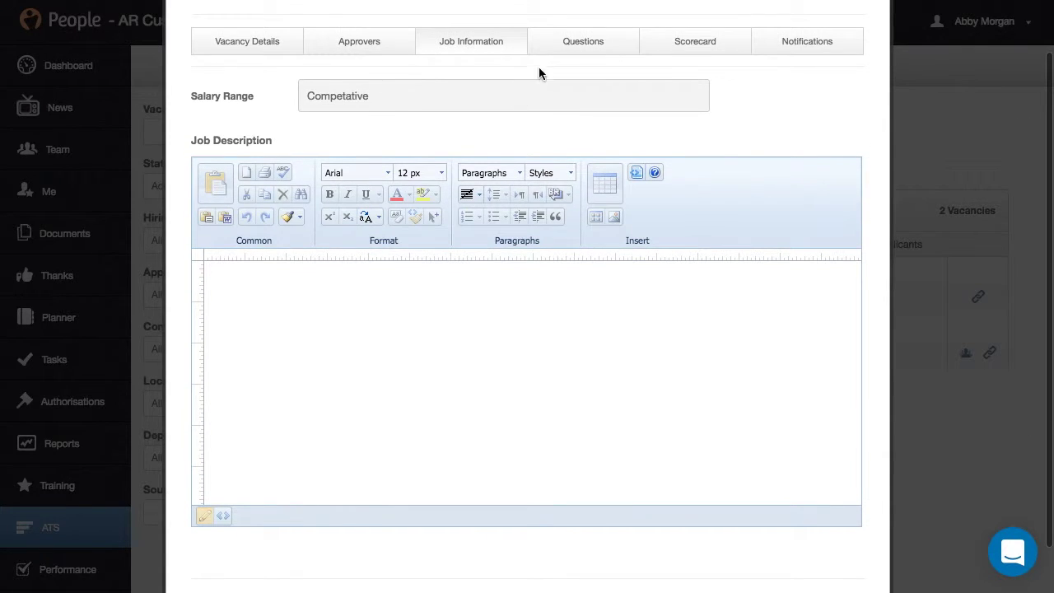
click(554, 47)
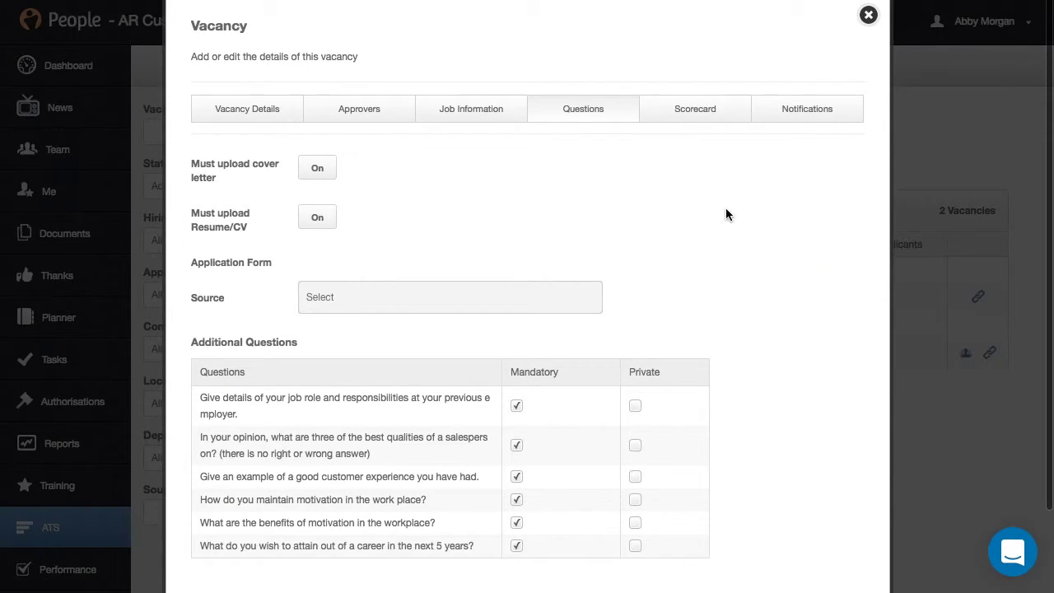
scroll(726, 214, down, 3)
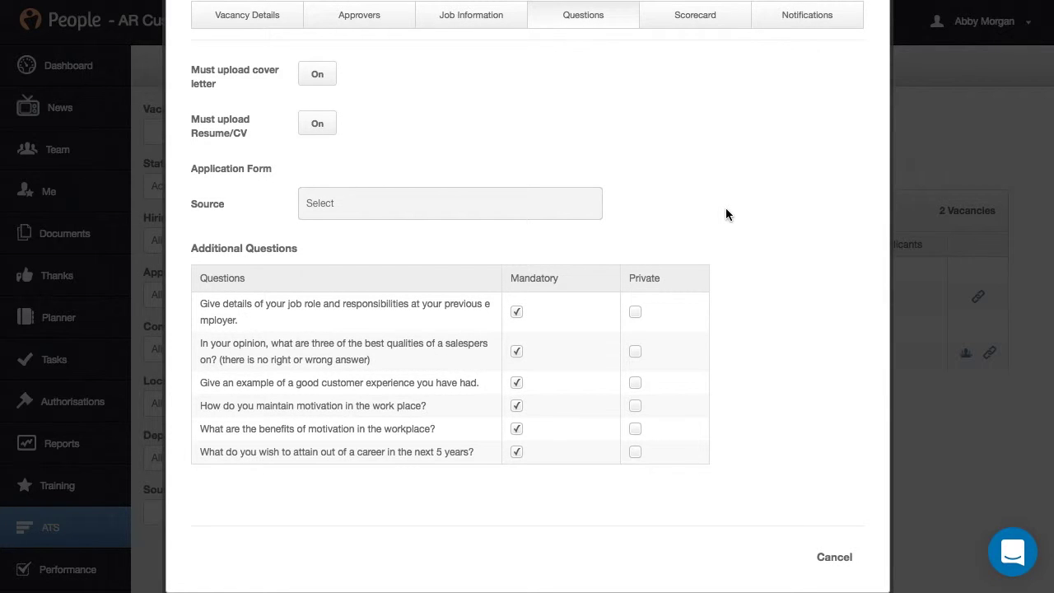
Examine the scorecard categories set for the Sales Operative vacancy.
scroll(726, 208, up, 1)
click(734, 50)
scroll(701, 235, down, 3)
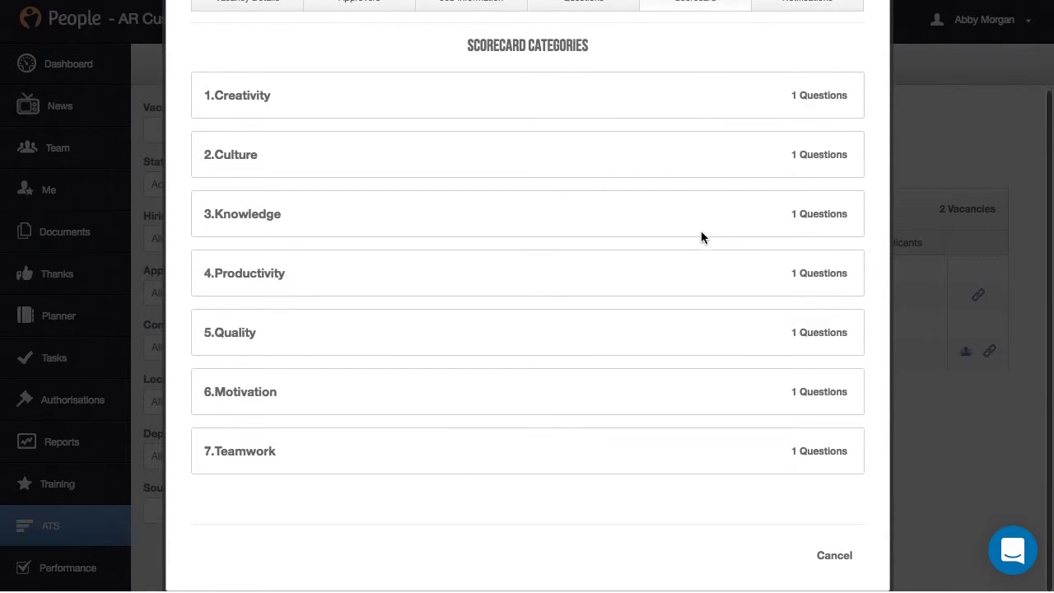
scroll(747, 143, up, 2)
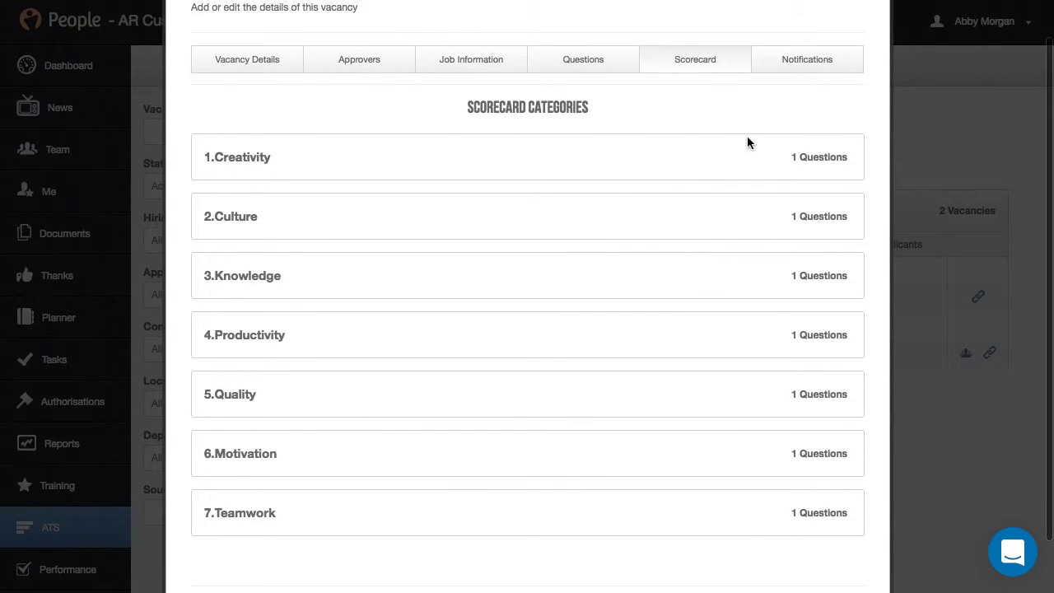
Review the vacancy's weekly report and notification recipients, and close the vacancy details.
click(787, 71)
scroll(688, 248, down, 1)
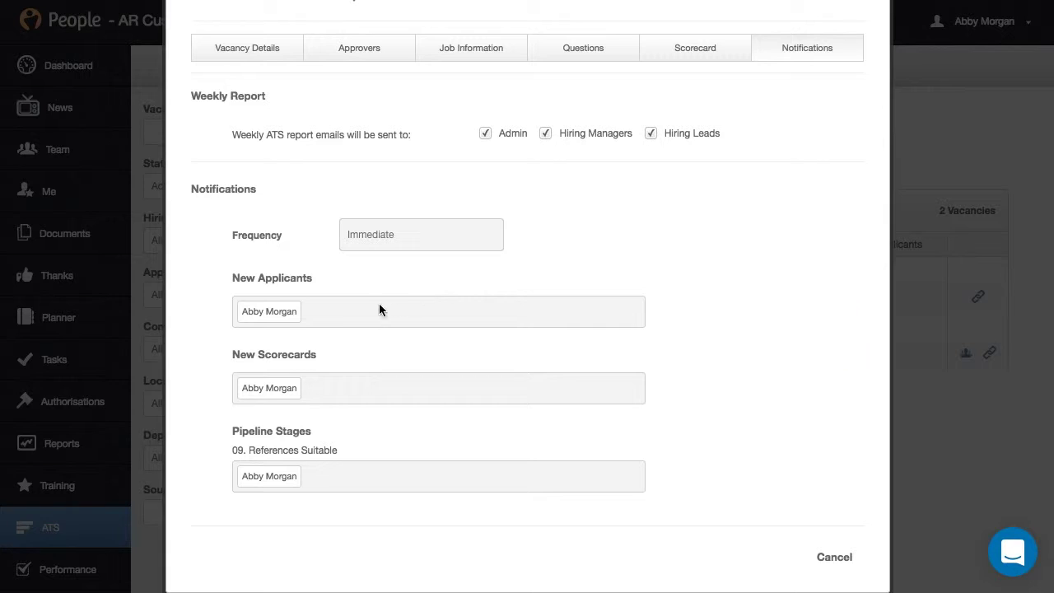
mouse_move(380, 311)
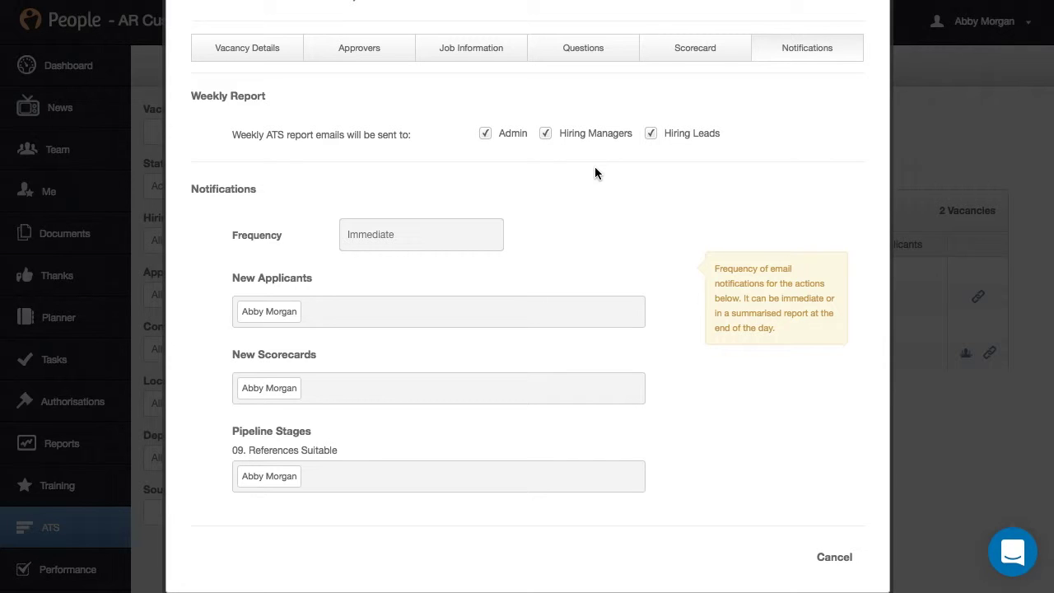
click(832, 560)
scroll(882, 400, up, 2)
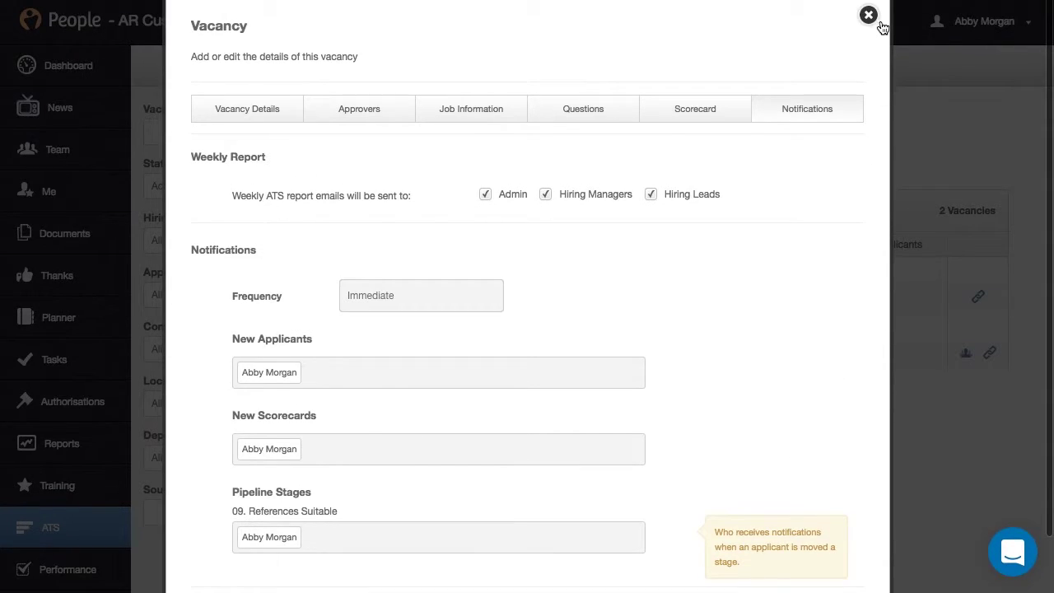
click(869, 16)
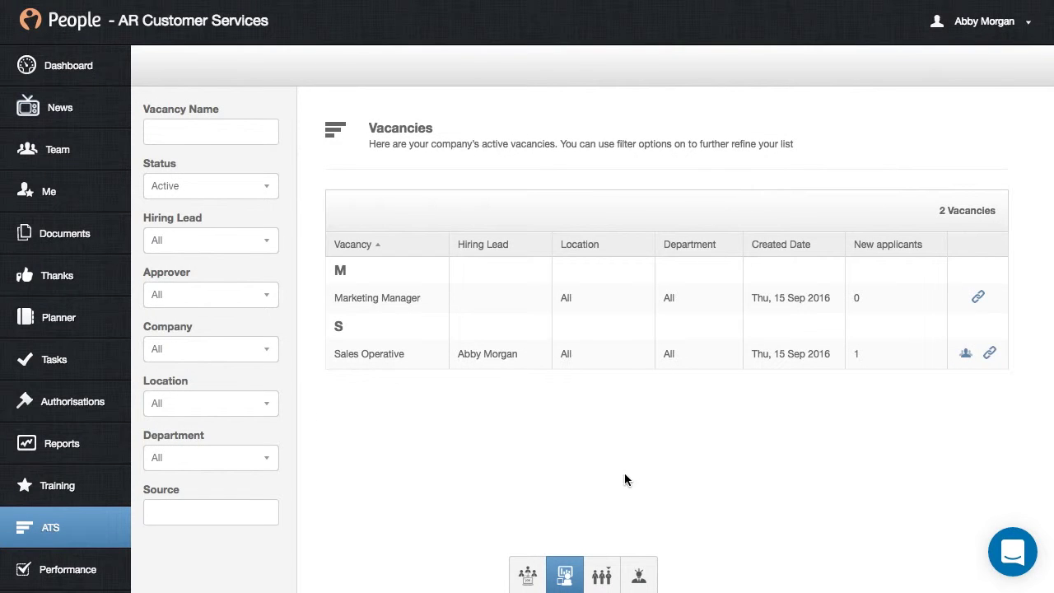
In the Sales Operative applicant overview, move the applicant from New Applicant to the Interview Attended decision pending stage.
click(602, 574)
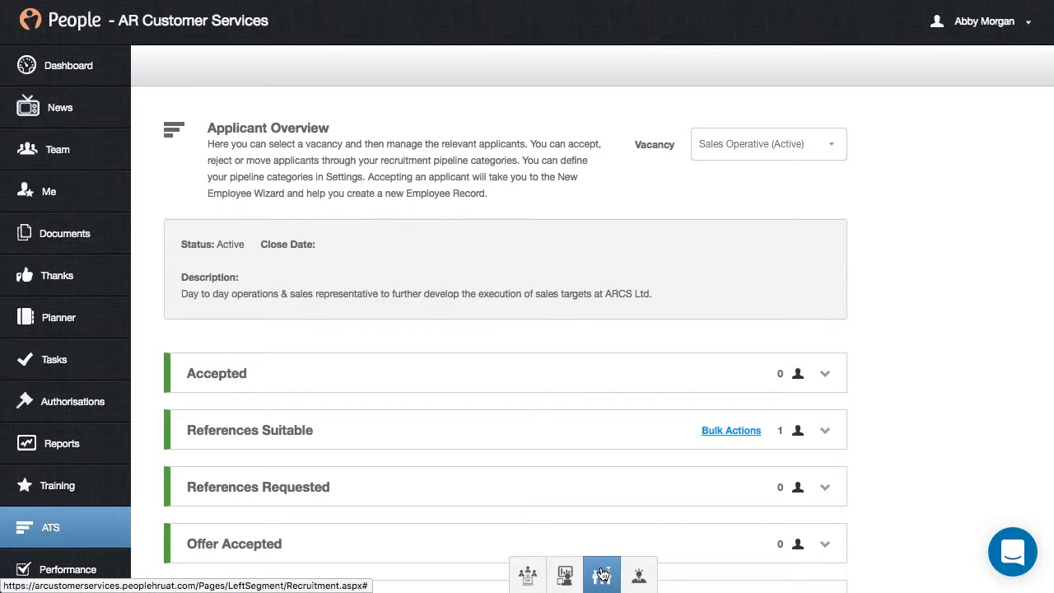
scroll(898, 369, down, 3)
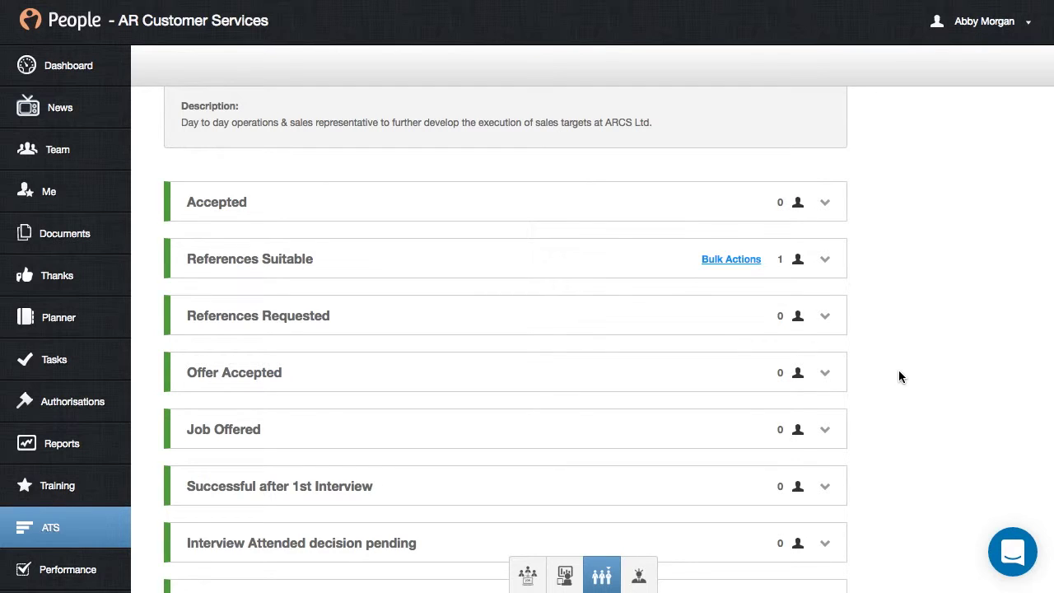
scroll(599, 347, down, 5)
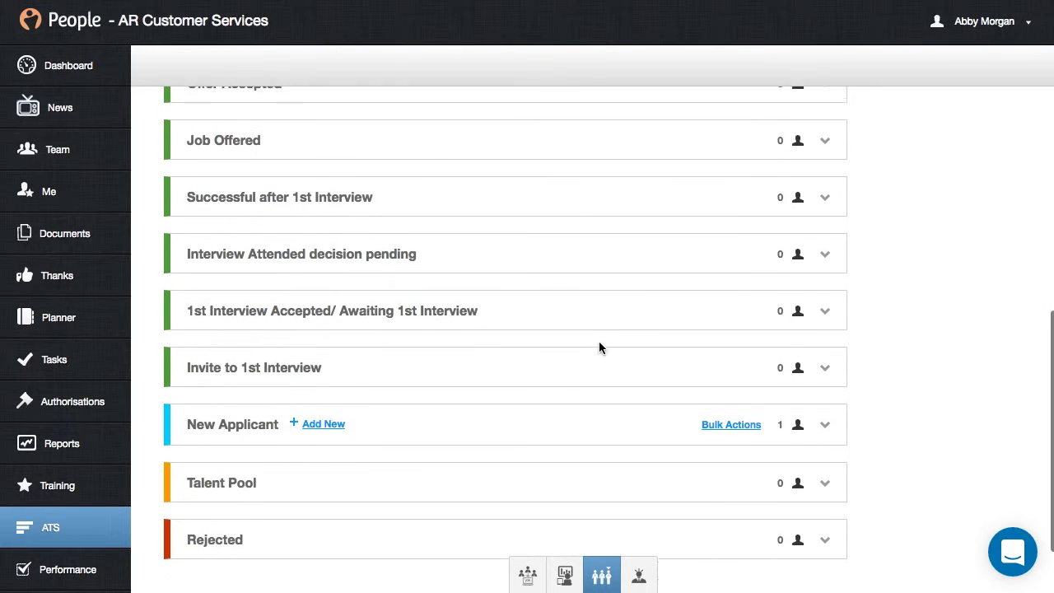
click(527, 401)
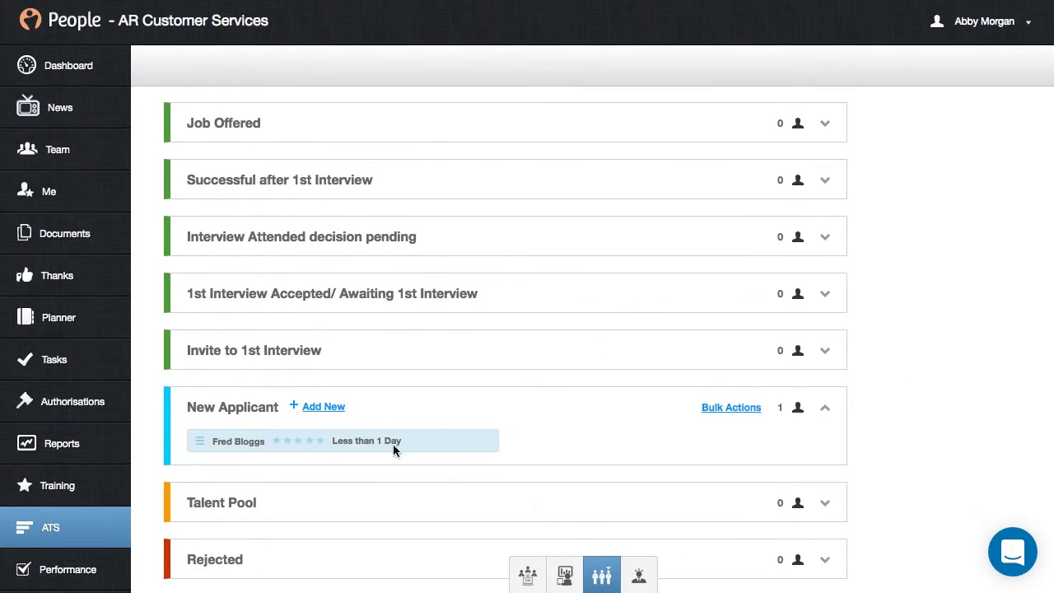
drag(204, 444, 200, 234)
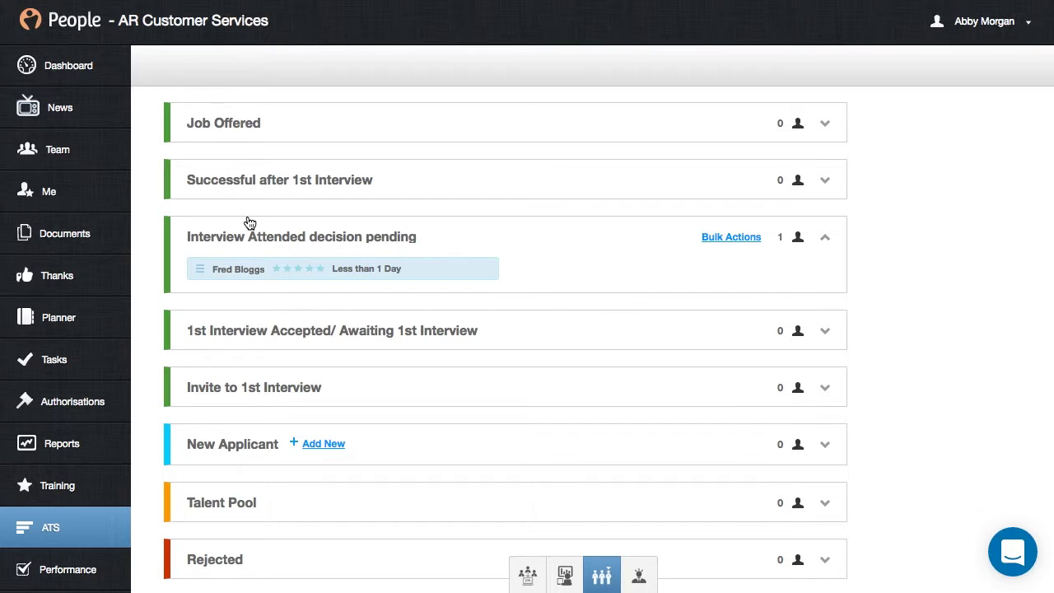
Open the record of the applicant in the References Suitable stage and review their personal details.
scroll(250, 222, up, 5)
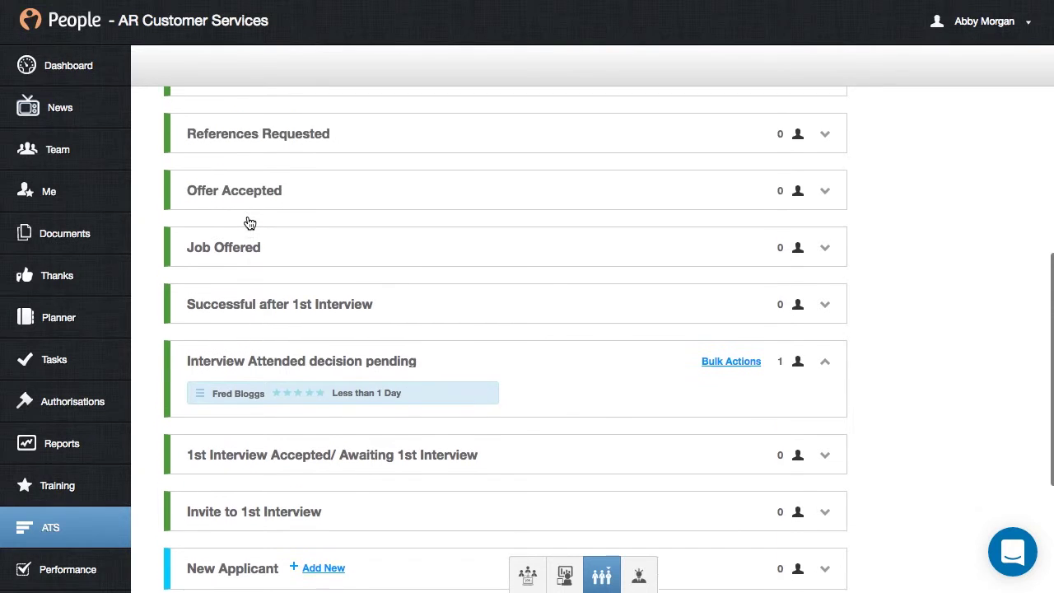
scroll(250, 222, down, 4)
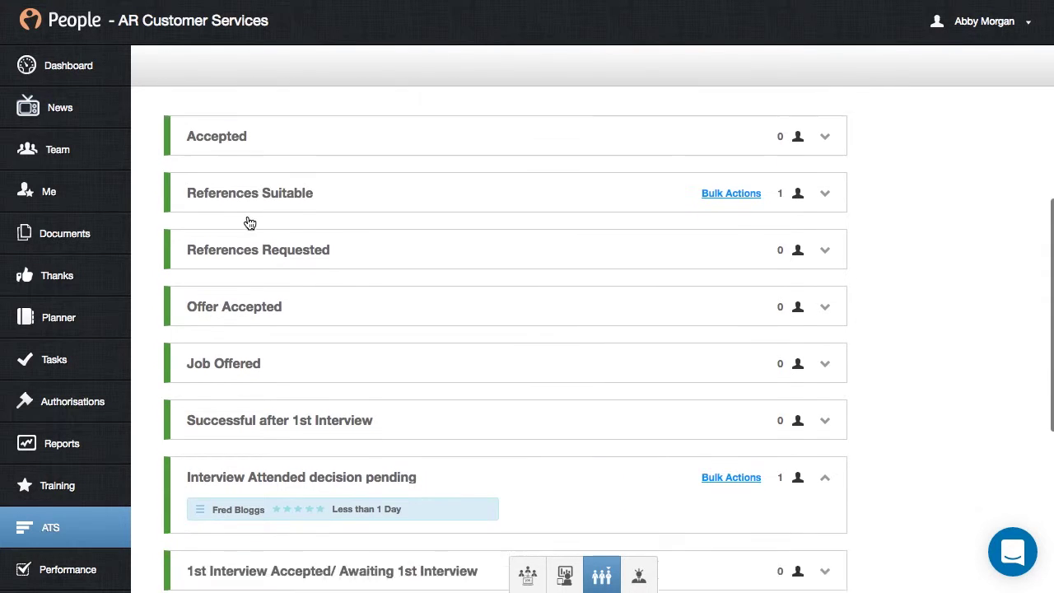
scroll(241, 282, up, 2)
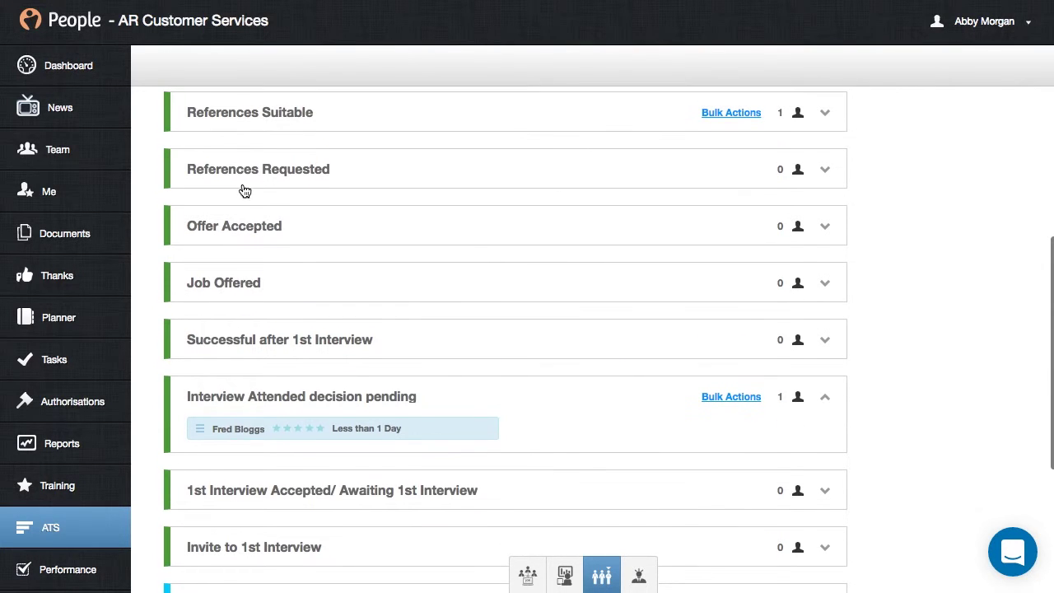
click(250, 130)
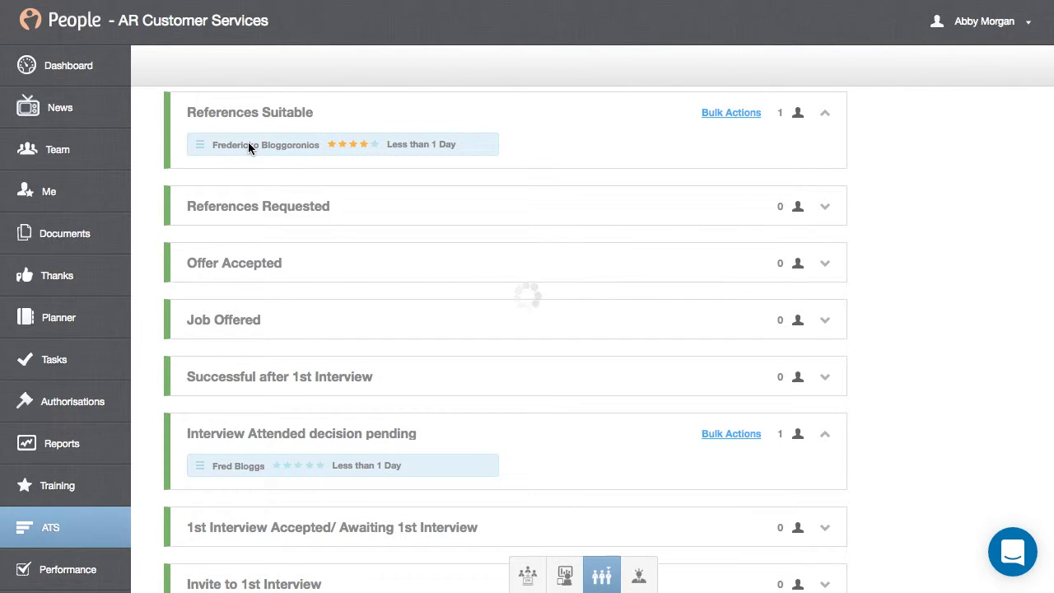
click(248, 145)
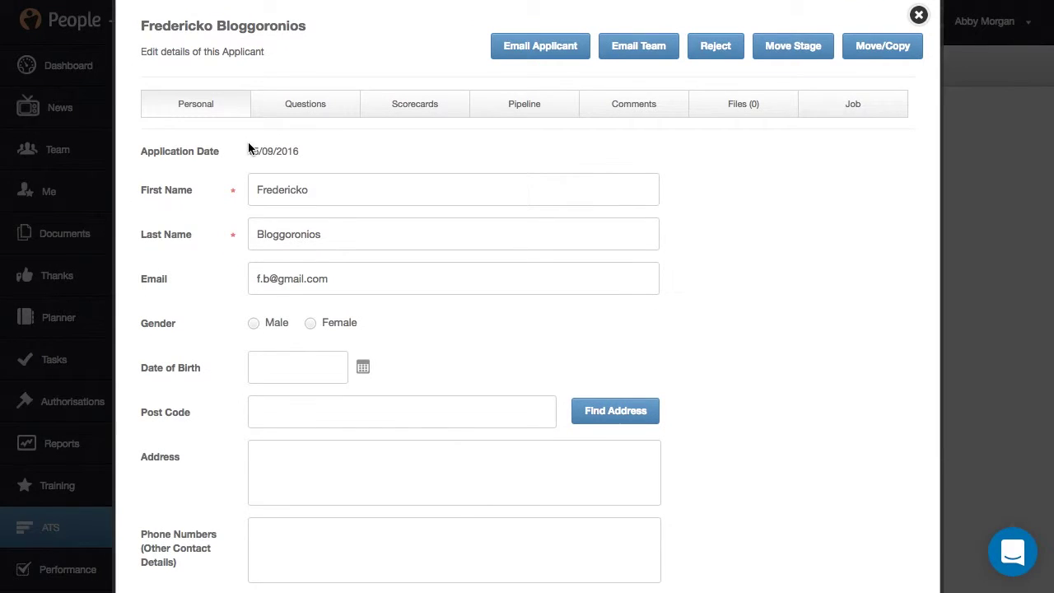
scroll(472, 187, down, 3)
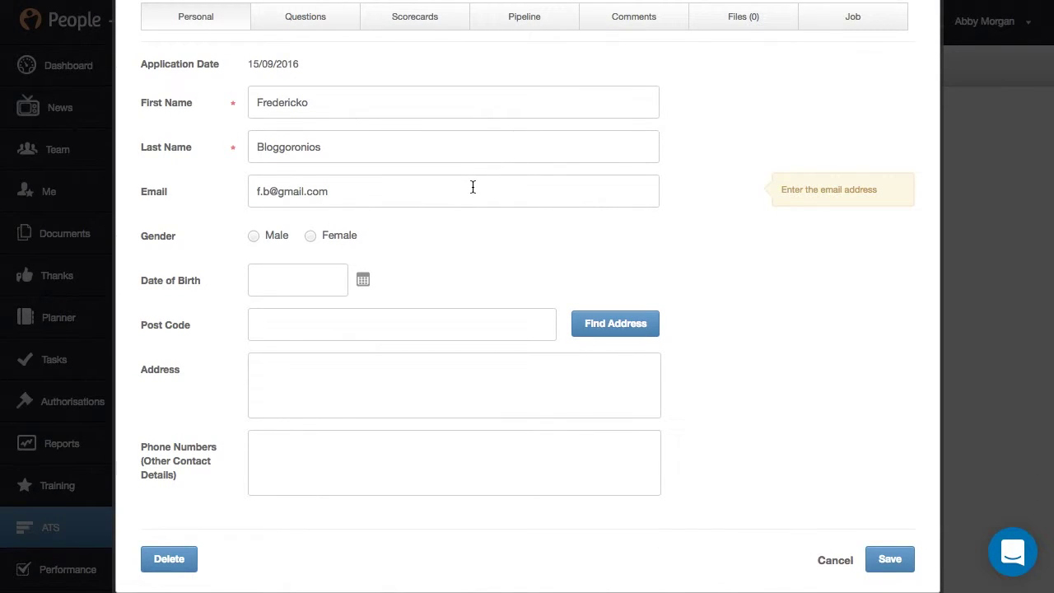
Review the applicant's answers to the vacancy questions and the category scores in the submitted scorecard.
click(353, 25)
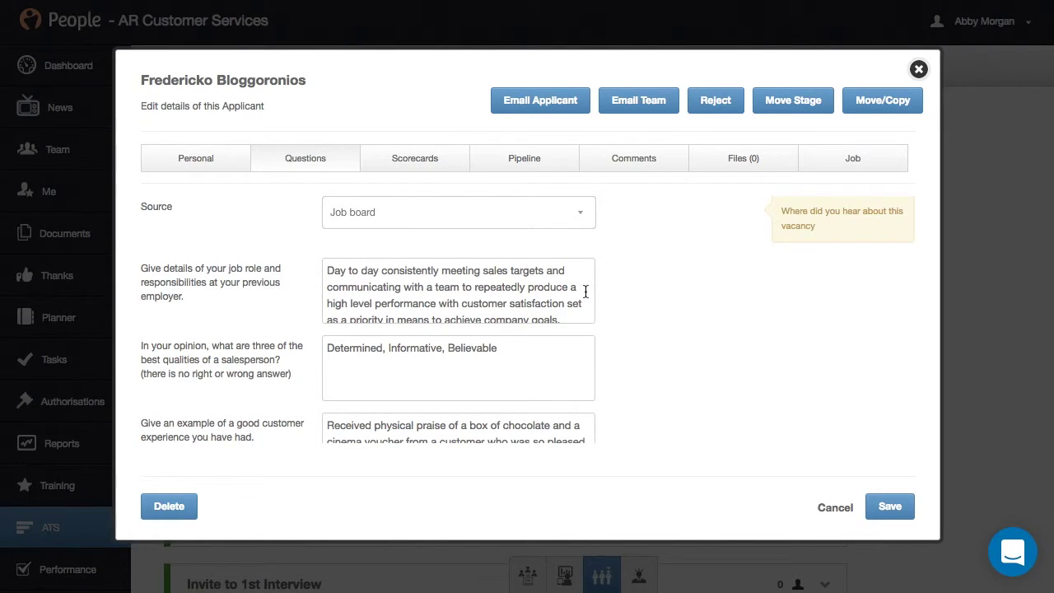
scroll(585, 292, down, 8)
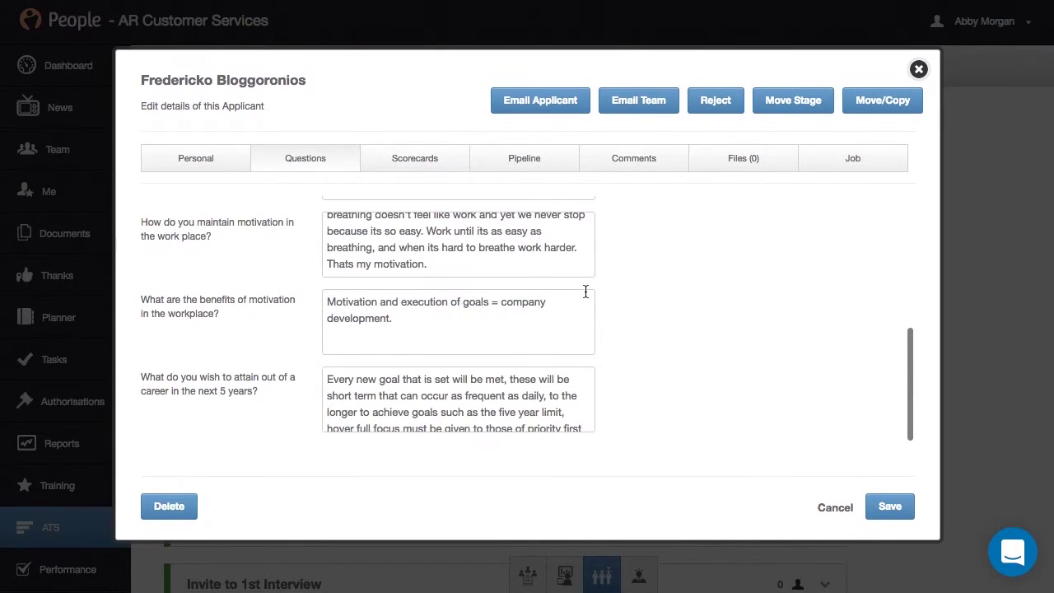
click(452, 169)
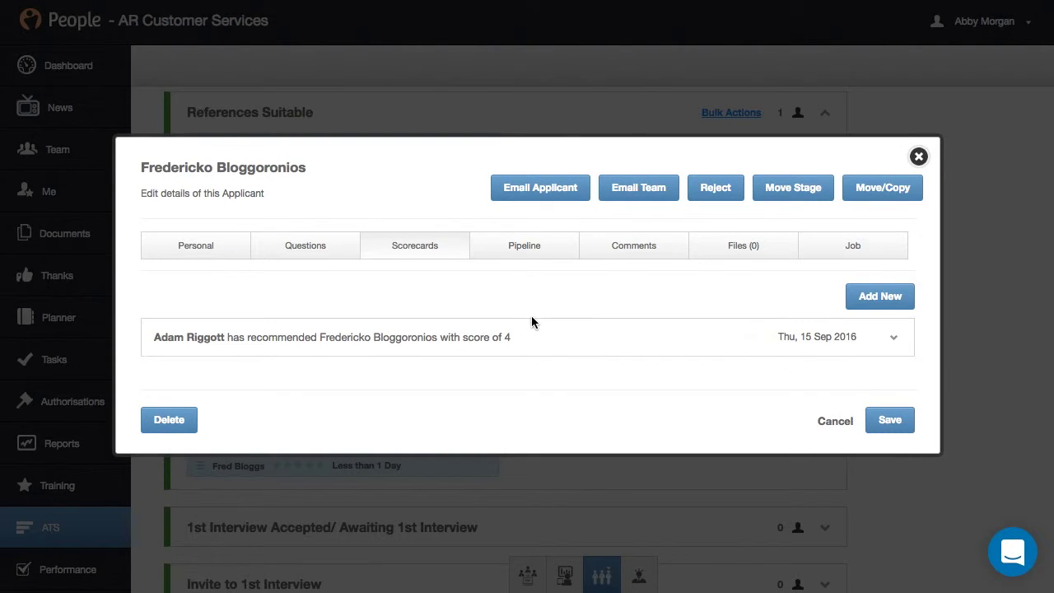
click(461, 337)
scroll(585, 308, down, 4)
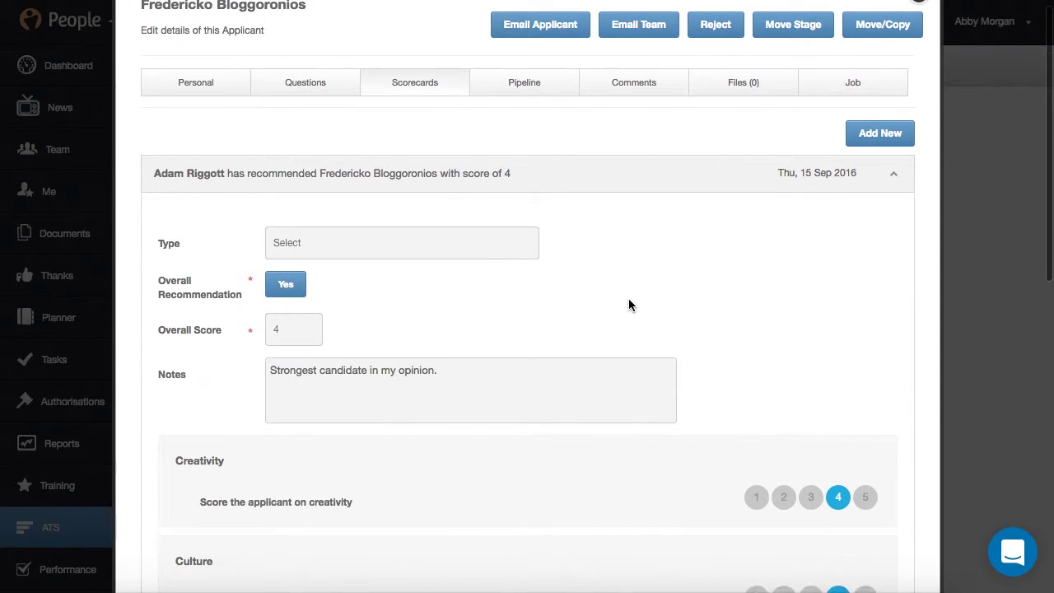
scroll(628, 305, down, 5)
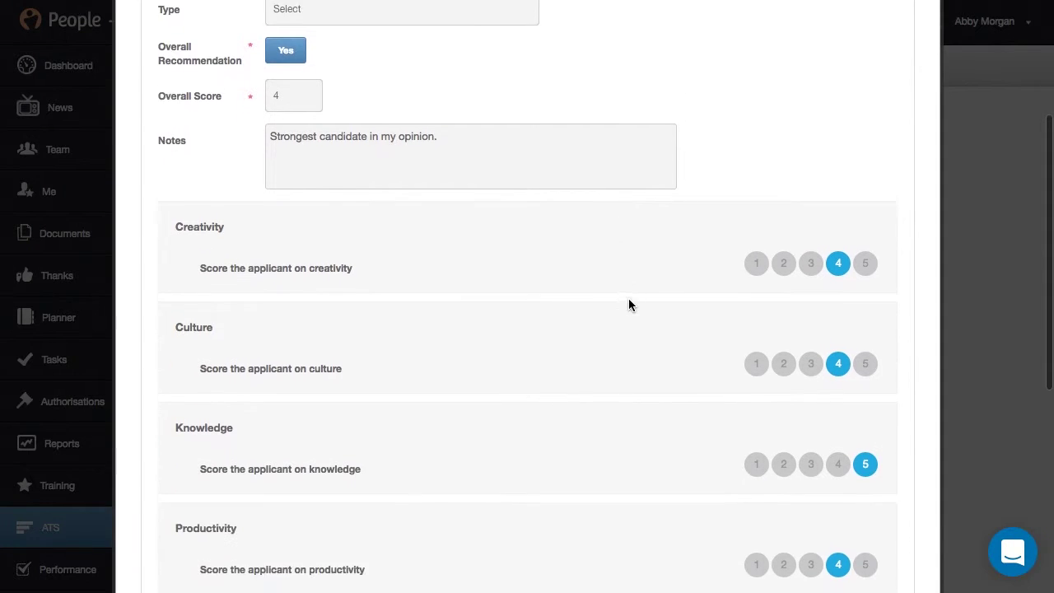
scroll(628, 305, down, 3)
scroll(628, 297, down, 3)
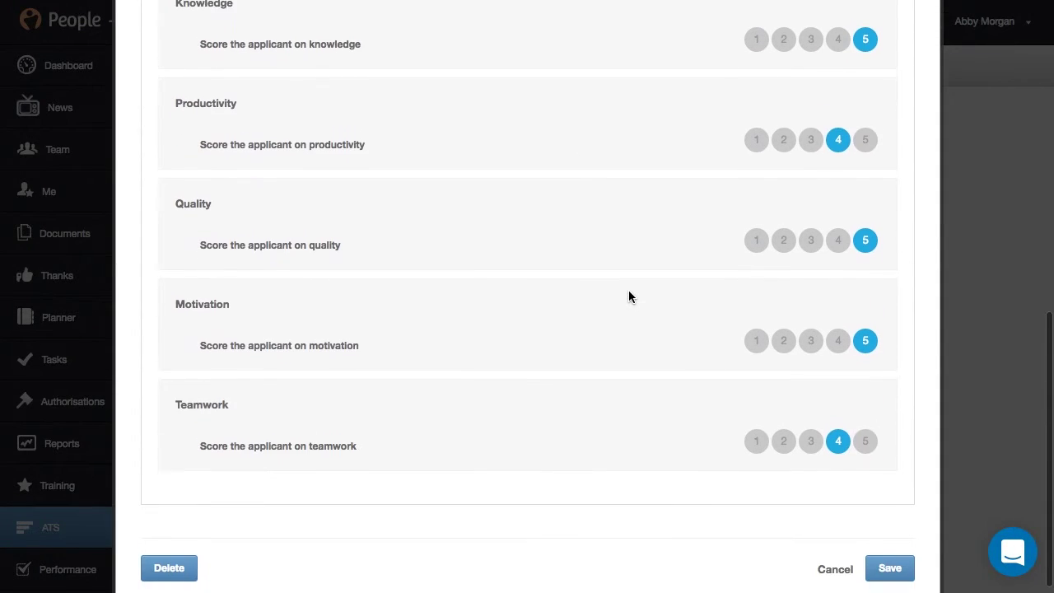
scroll(628, 291, up, 3)
scroll(629, 295, up, 5)
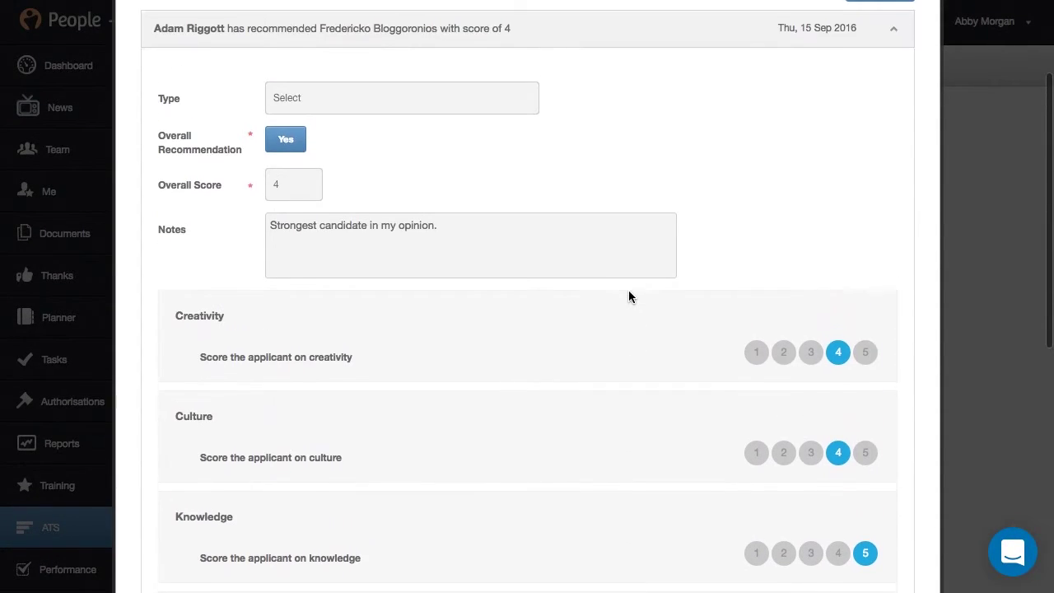
scroll(700, 149, up, 2)
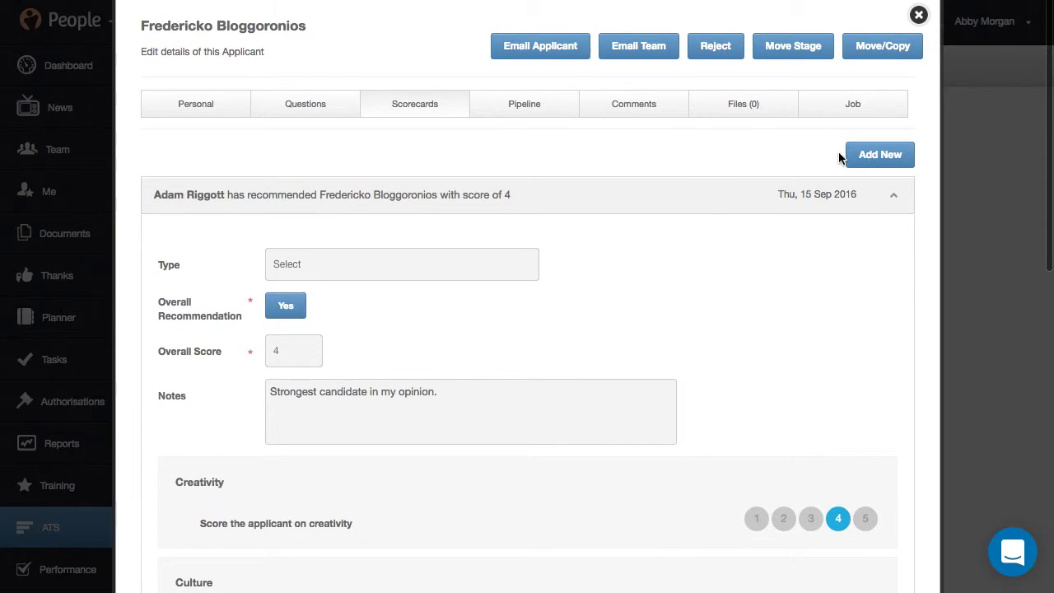
Open a new scorecard form for the applicant, examine its overall score options, notes and category ratings, and close it without saving.
click(858, 158)
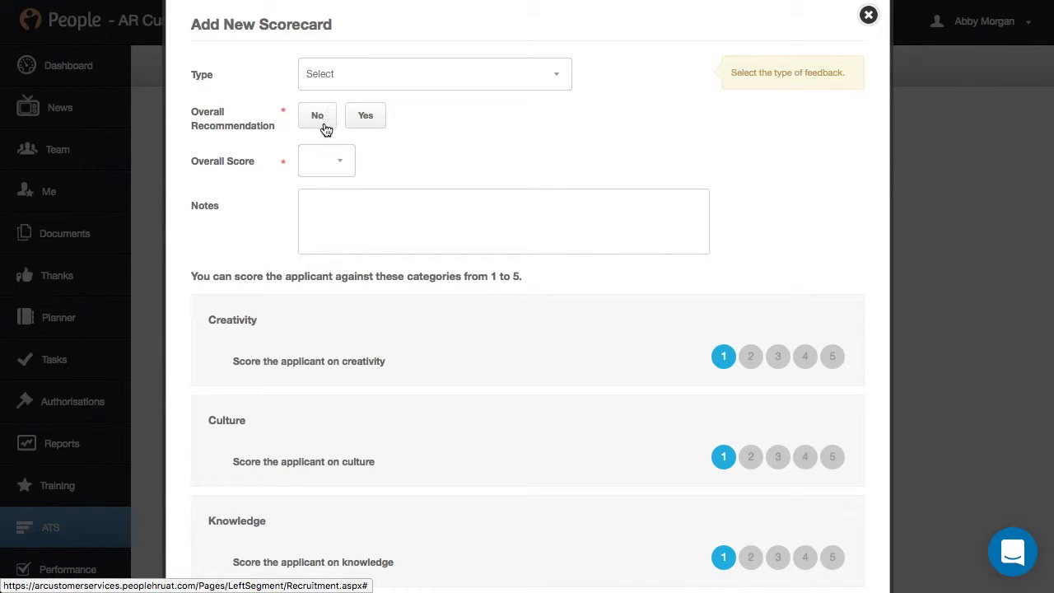
click(340, 164)
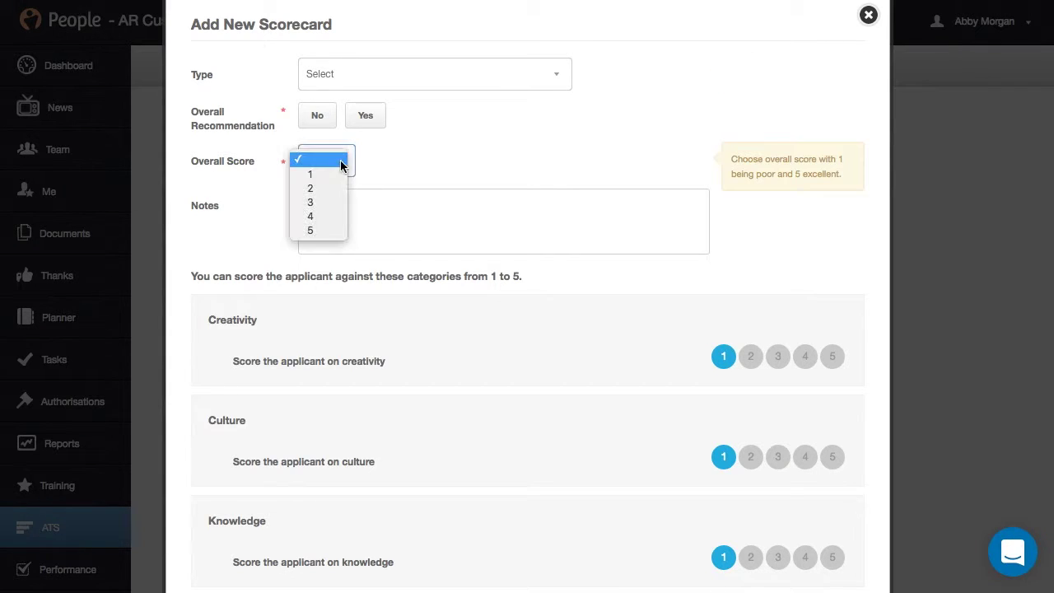
click(341, 165)
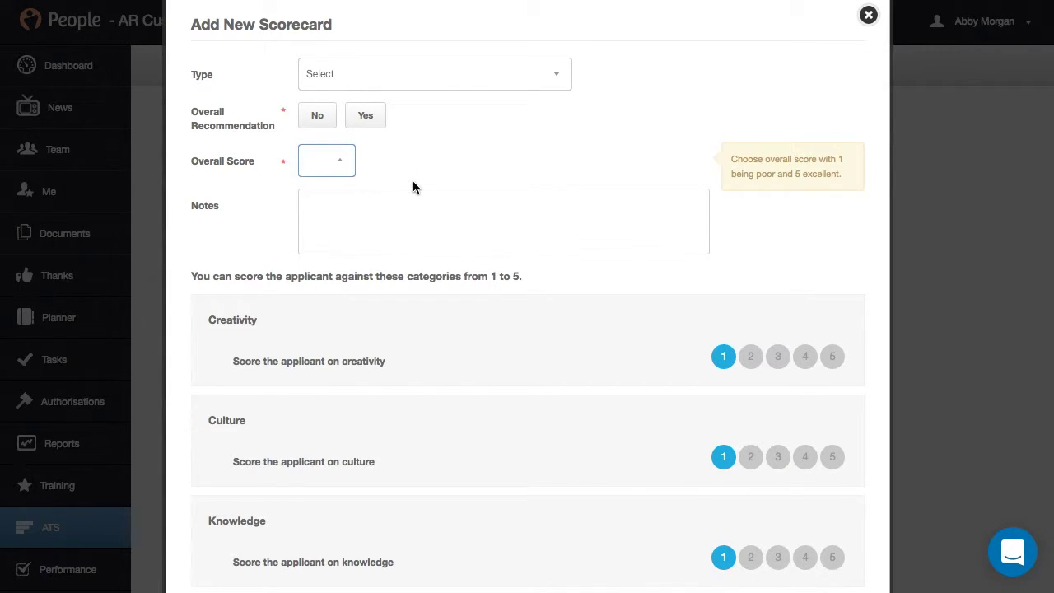
click(407, 207)
scroll(408, 207, down, 2)
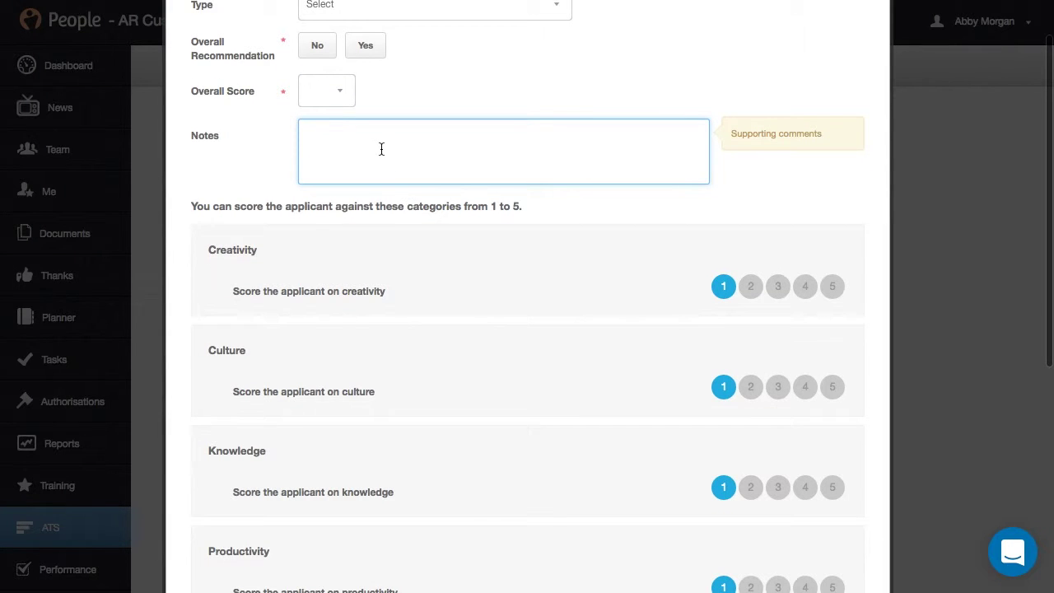
scroll(645, 294, down, 3)
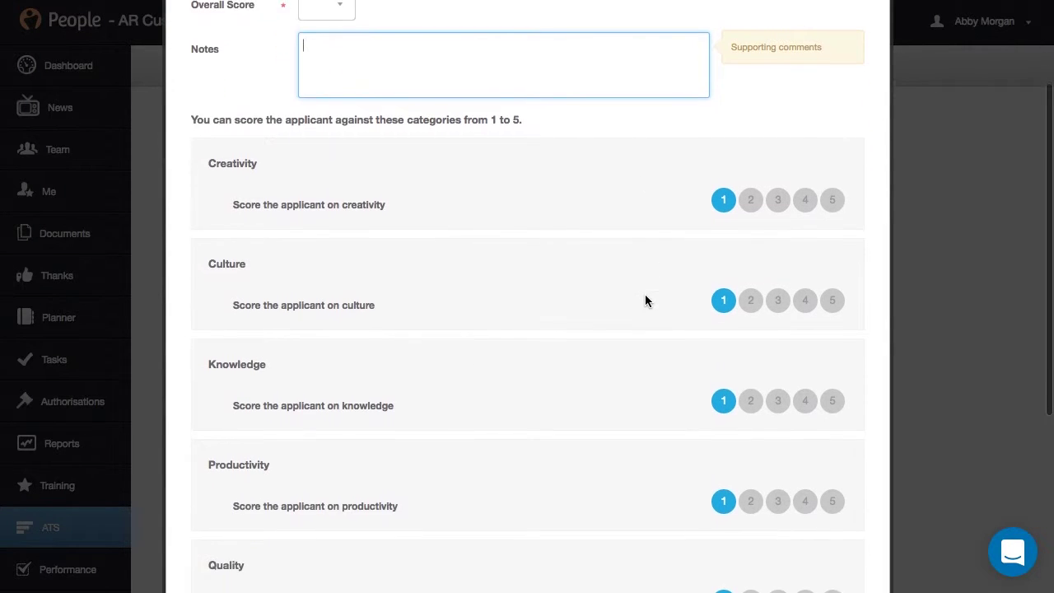
scroll(649, 283, down, 2)
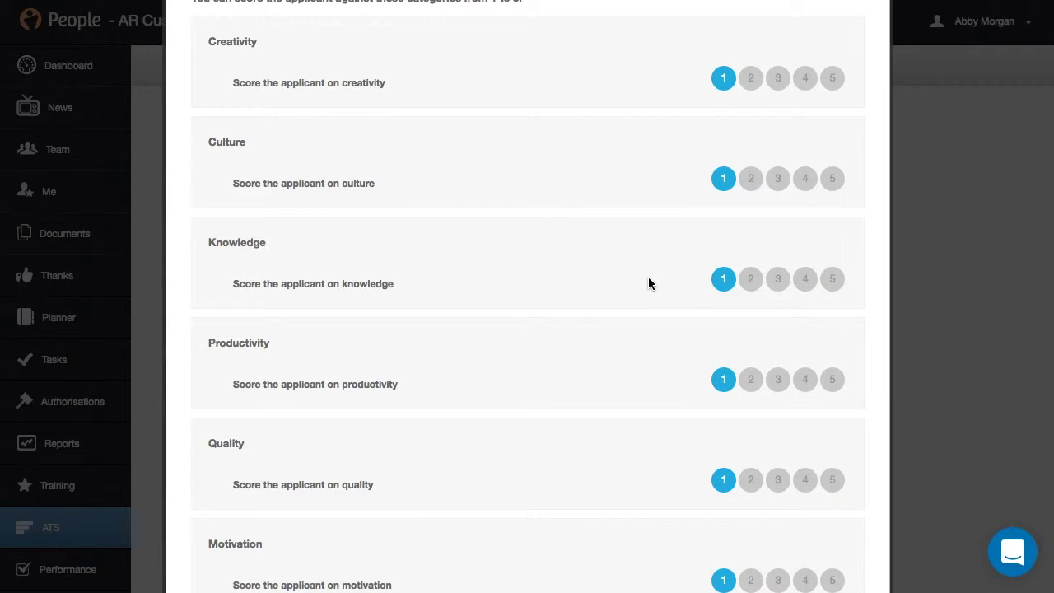
scroll(648, 280, down, 5)
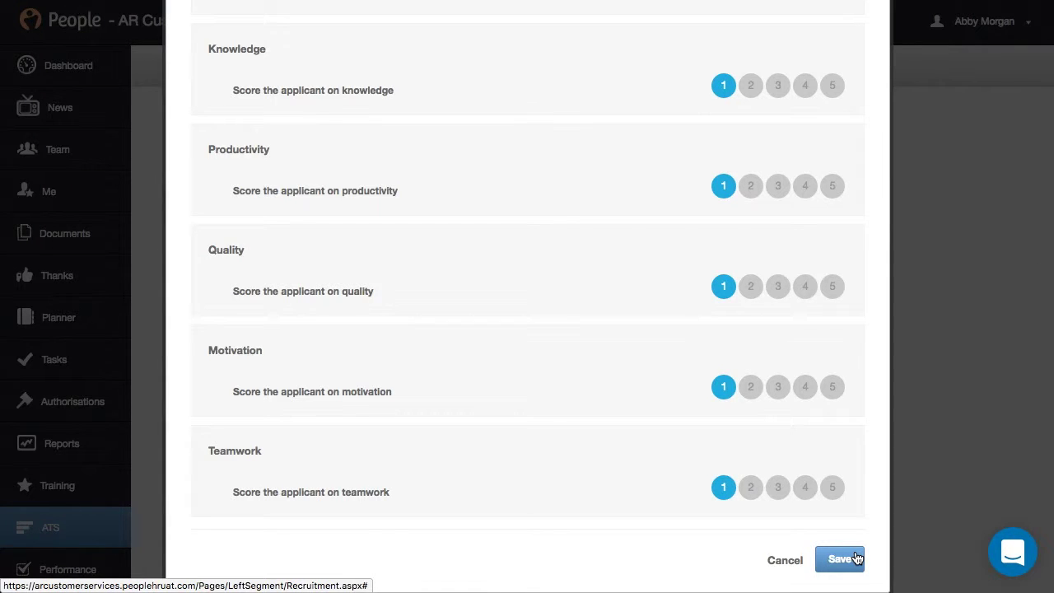
scroll(877, 515, up, 4)
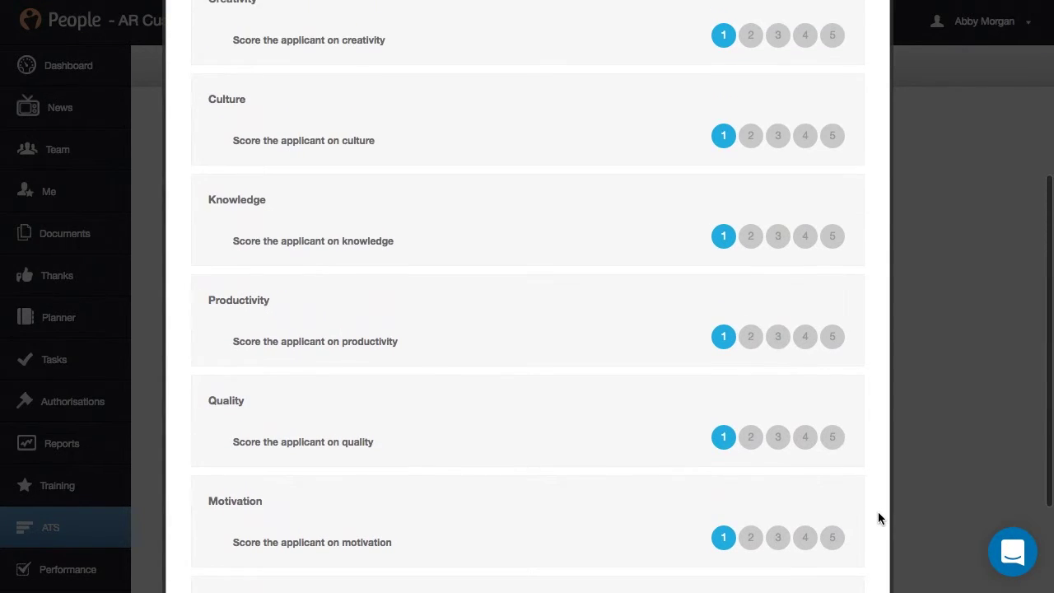
scroll(878, 514, up, 5)
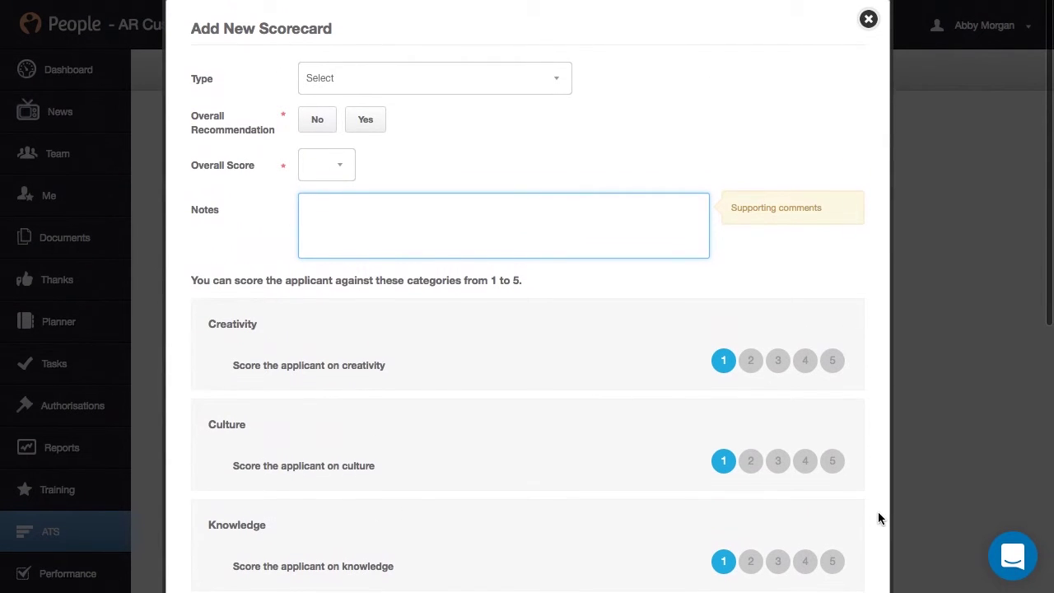
click(868, 18)
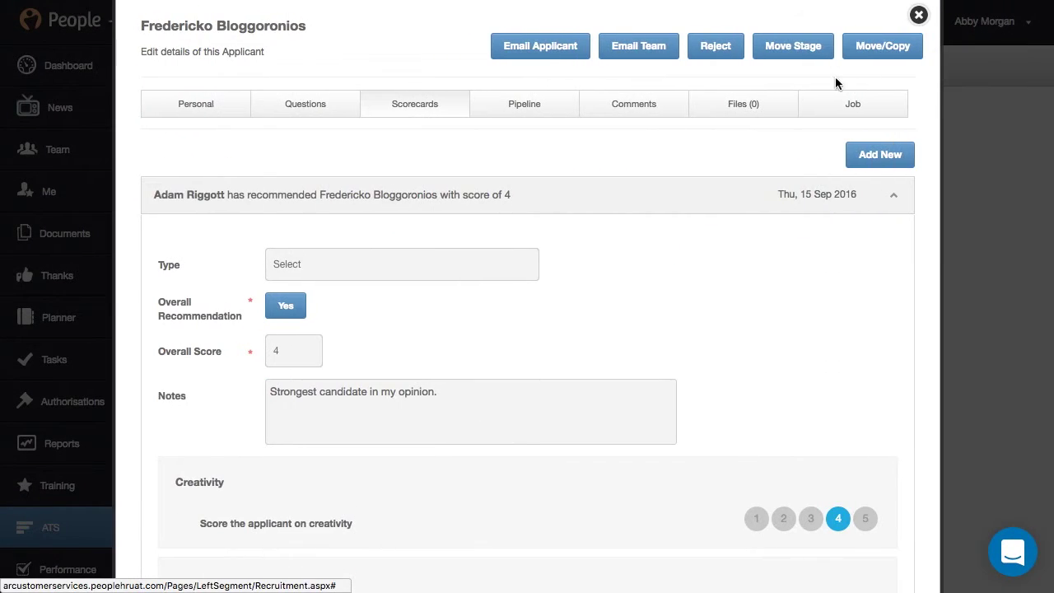
Check the References Suitable and Successful after 1st Interview stages in the applicant's pipeline history, and save the record.
click(536, 114)
scroll(513, 182, down, 1)
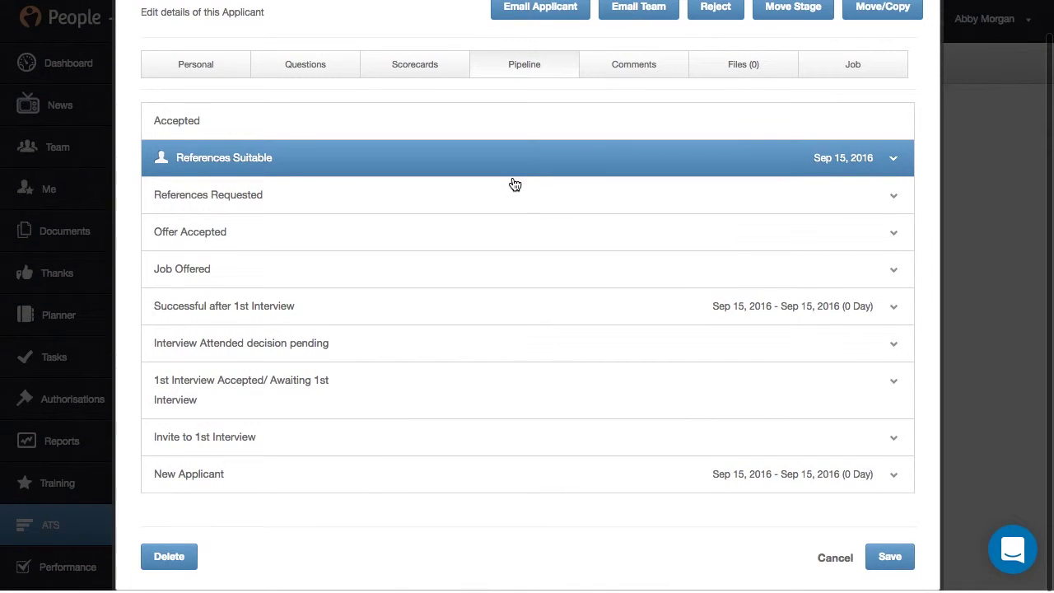
click(578, 161)
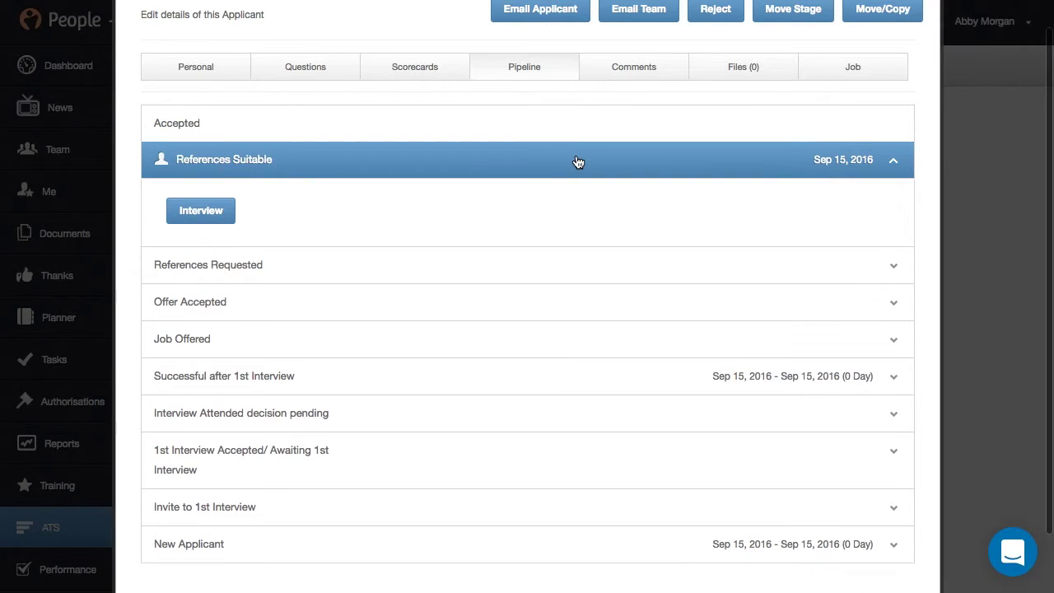
click(558, 160)
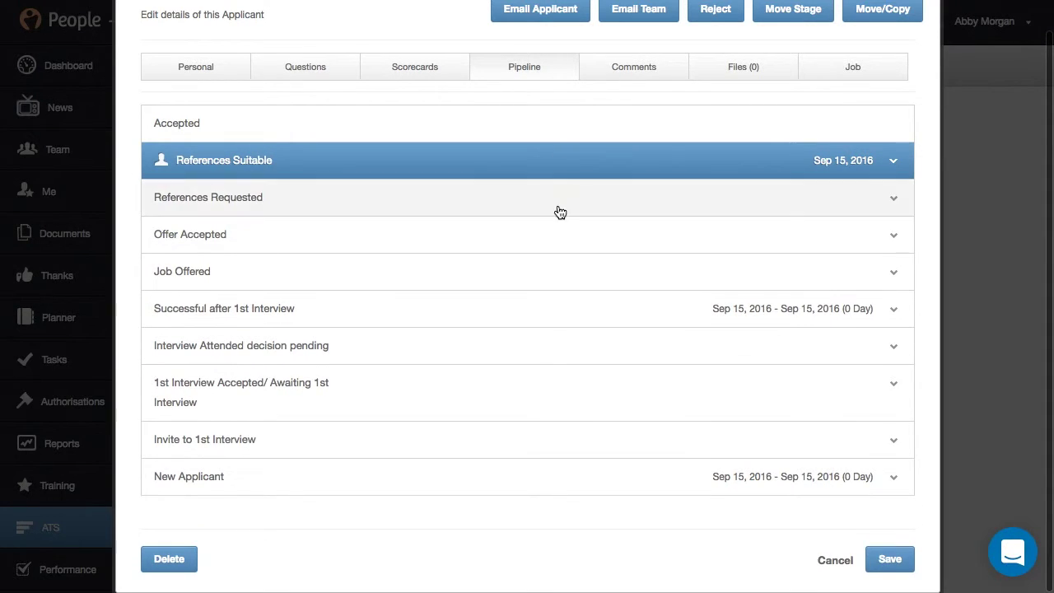
click(558, 307)
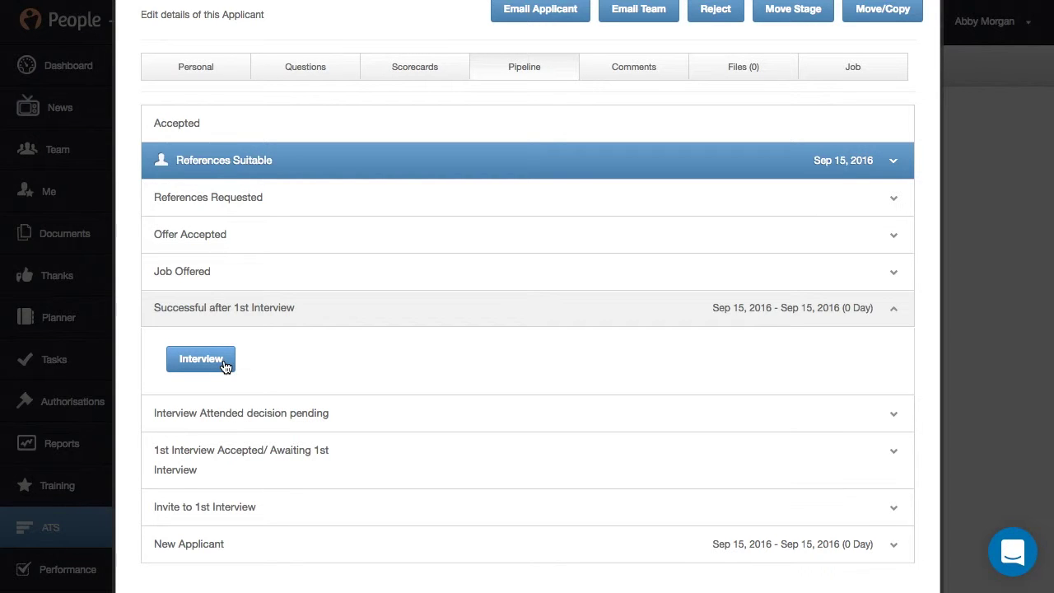
click(349, 312)
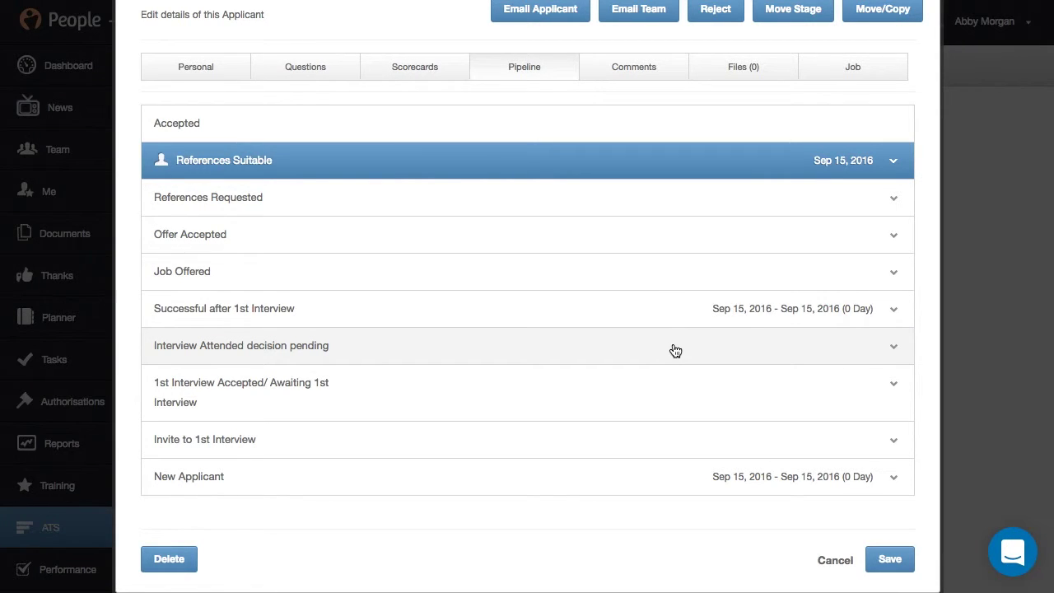
click(888, 560)
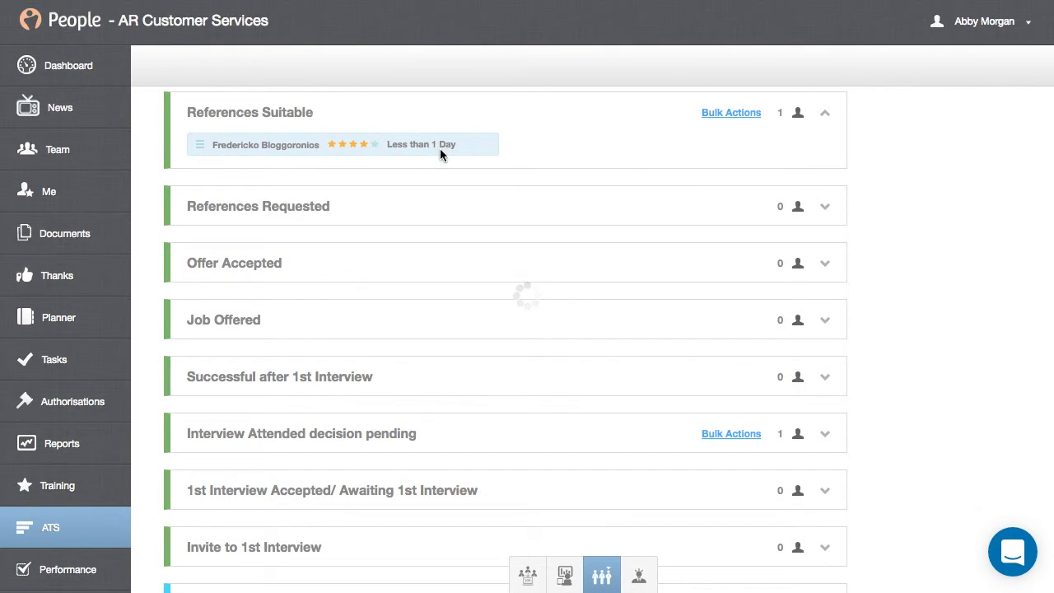
Reopen the record of the applicant in the References Suitable stage and review their pipeline, comments and files.
click(355, 143)
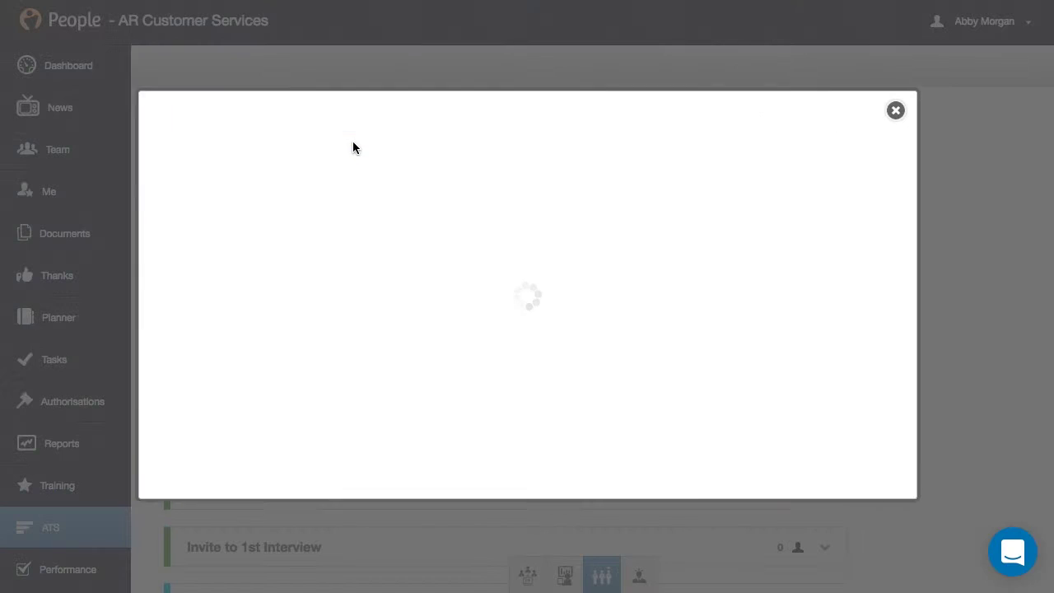
click(541, 103)
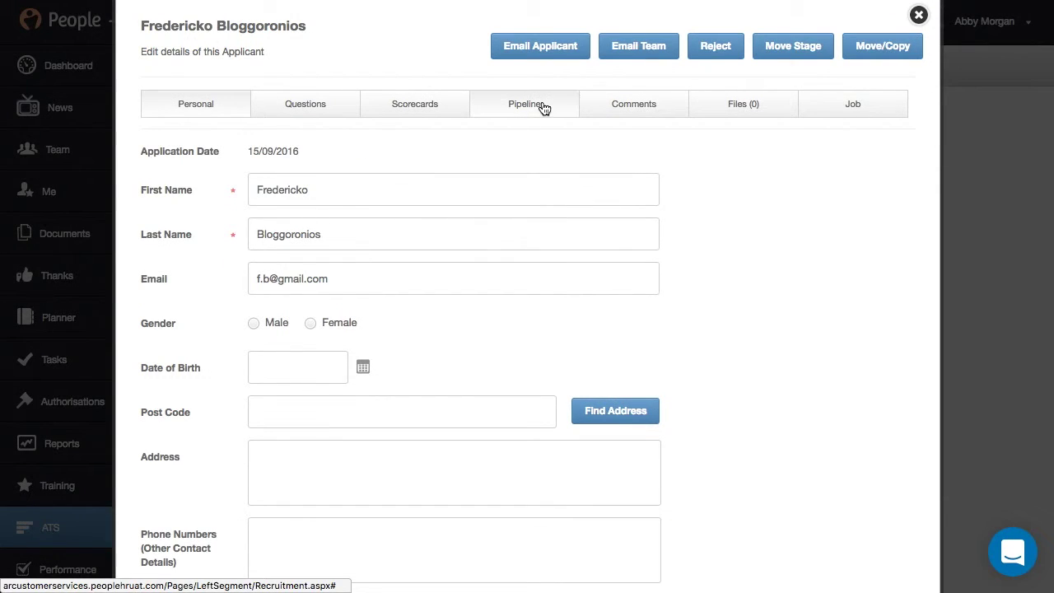
scroll(648, 319, down, 1)
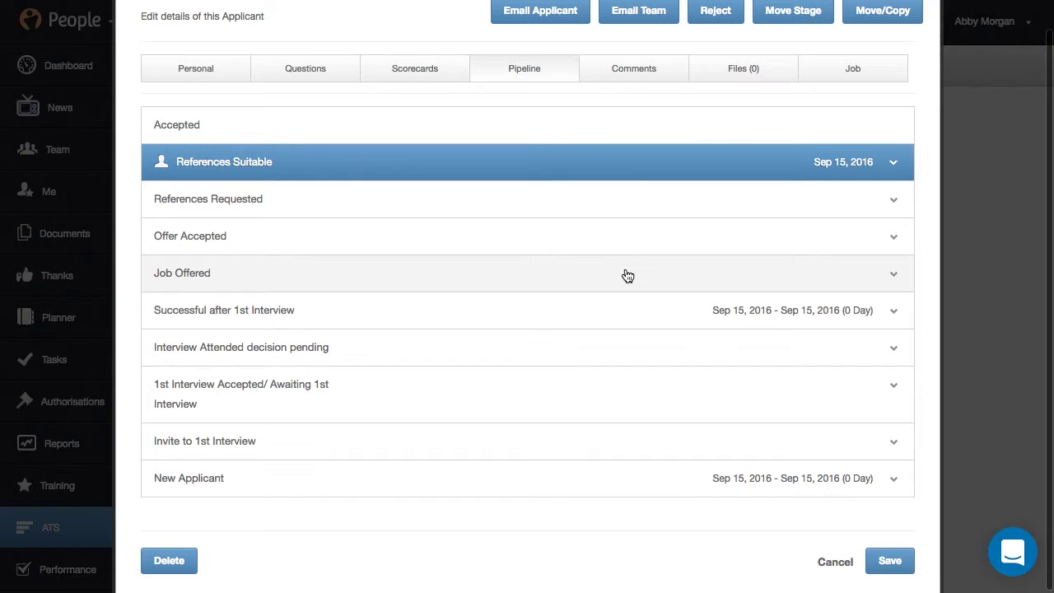
click(617, 78)
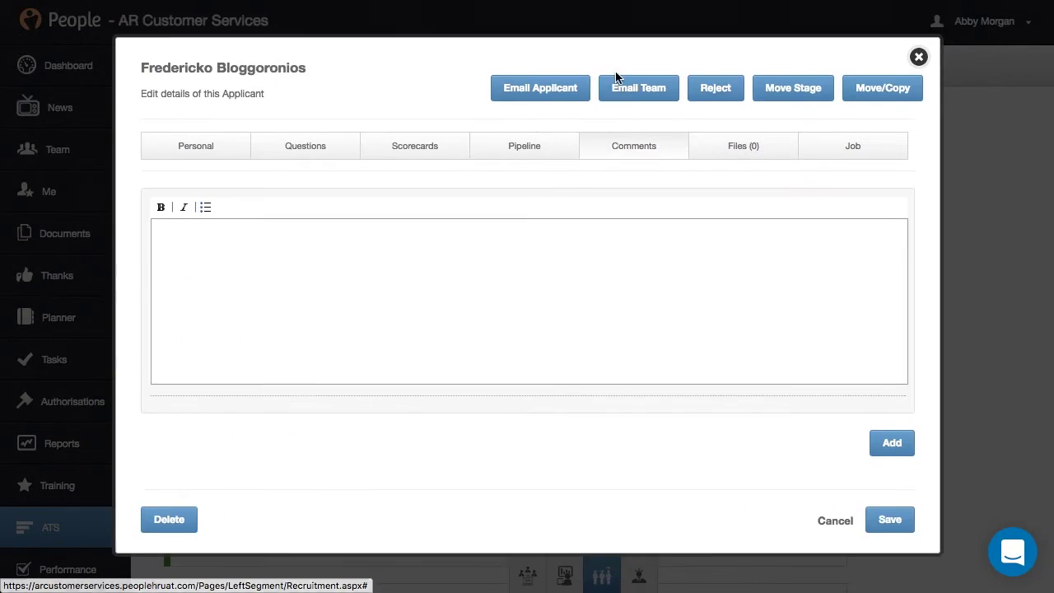
click(720, 153)
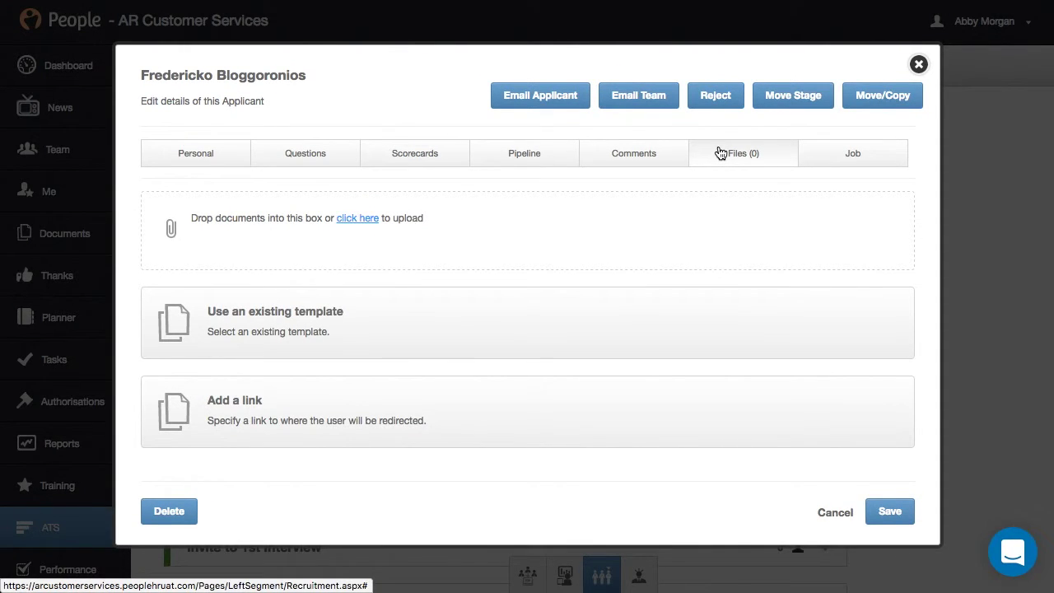
Enter "sales, marketing" as skills in the applicant's job details, view the recruitment cost and last contact fields, and close the record without saving.
click(846, 154)
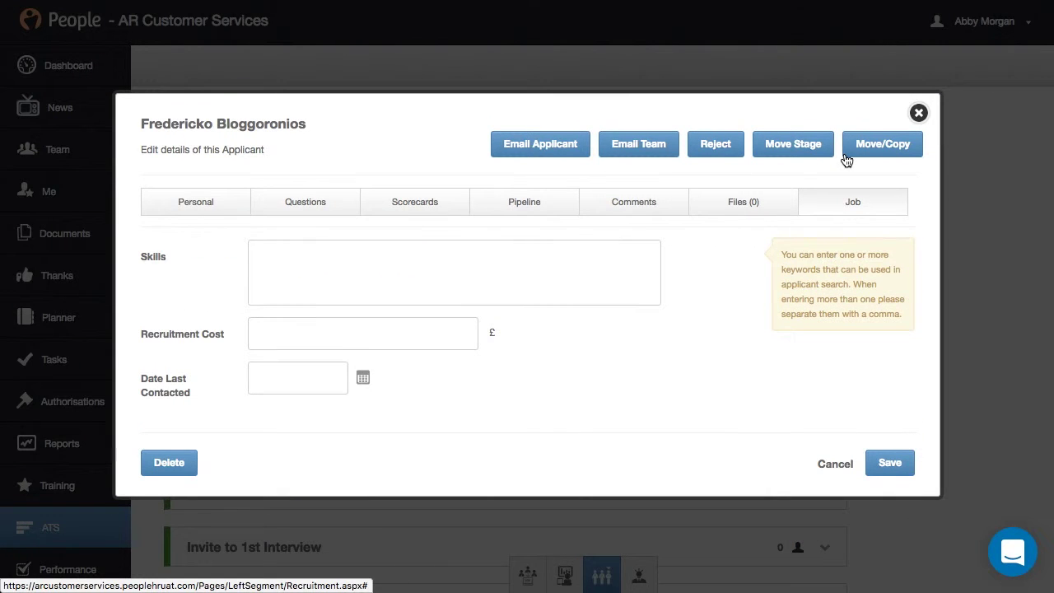
click(416, 248)
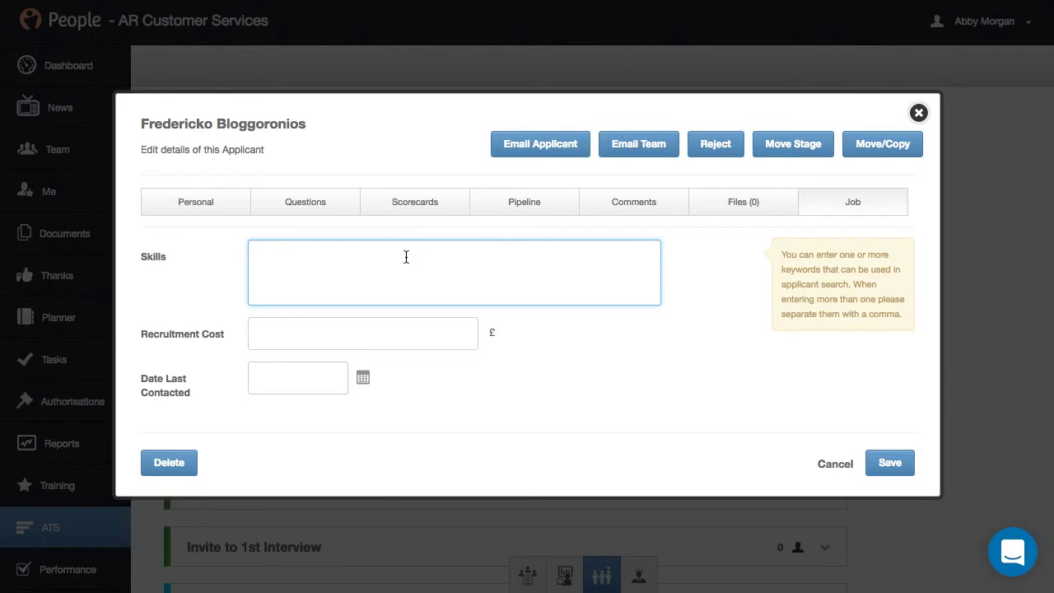
text(sales, marketing)
click(364, 336)
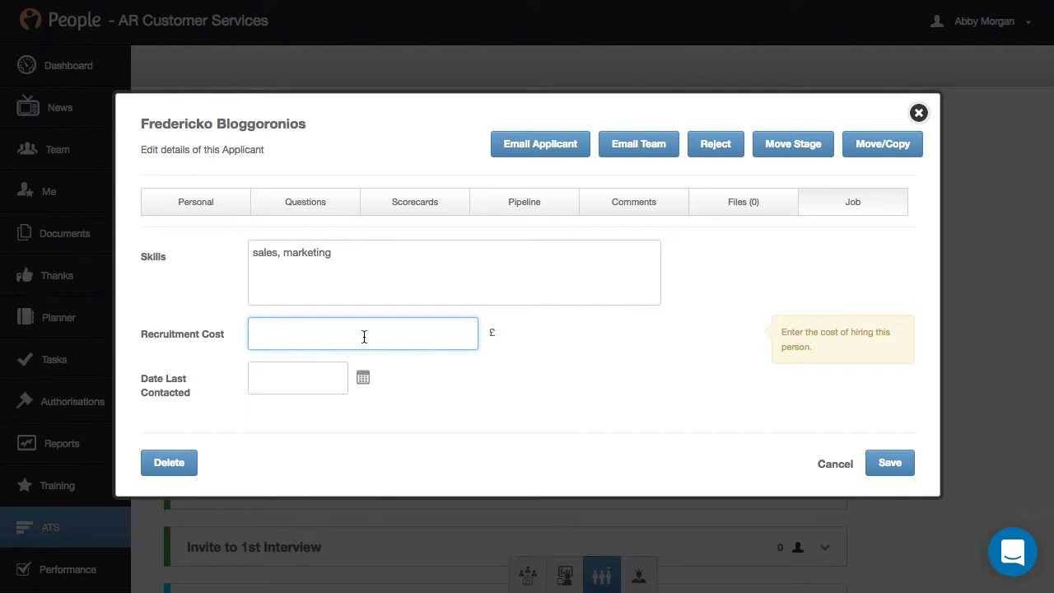
click(323, 383)
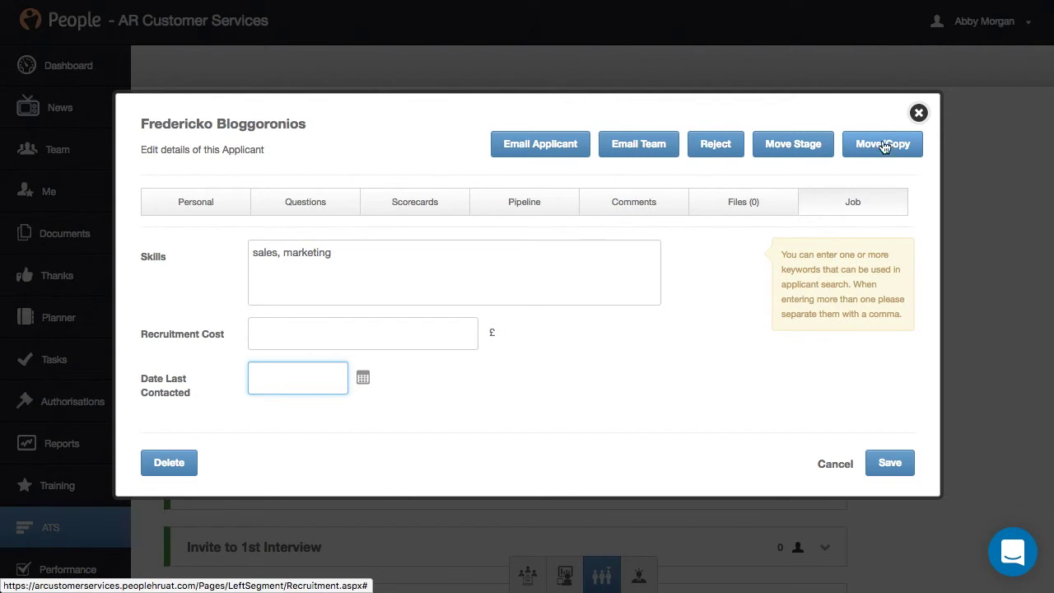
click(918, 113)
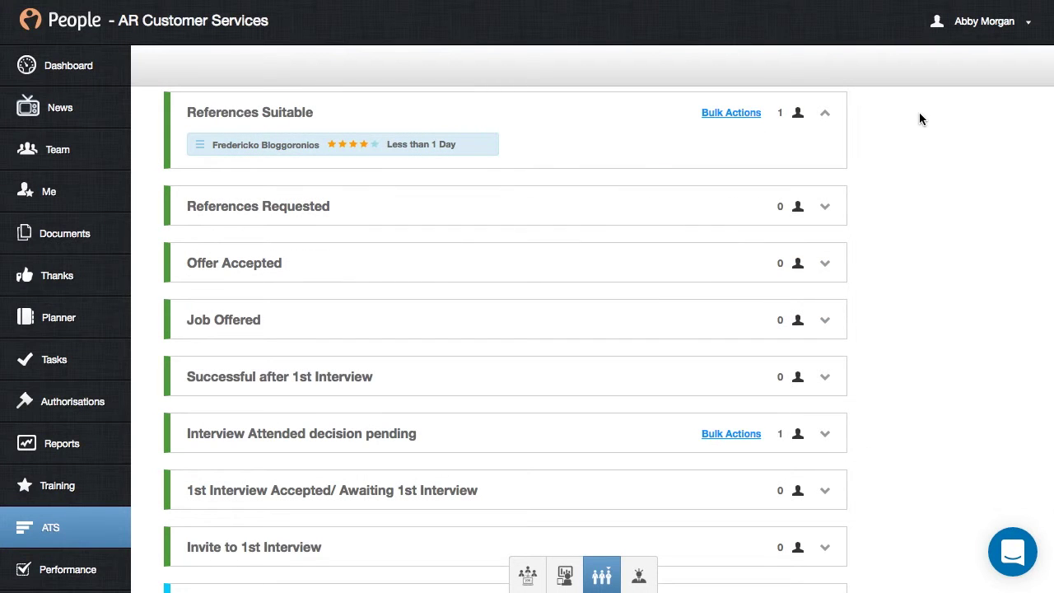
Open the searchable list of all applicants across the vacancies.
click(639, 576)
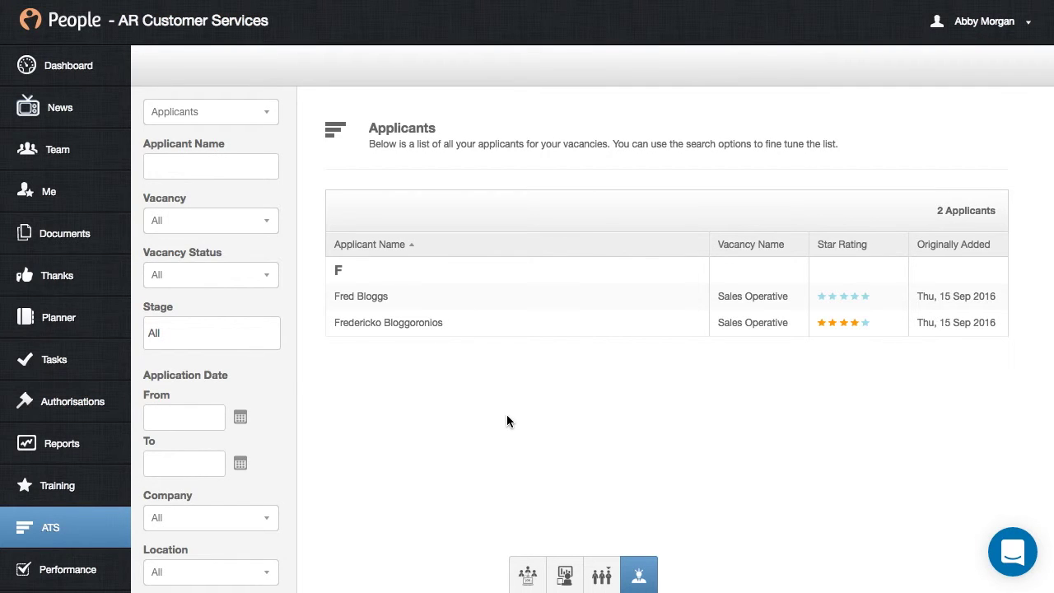
Examine the applicant list's search filters, from the list type and stage options to application date, score, skills and missing CV/documents.
click(251, 120)
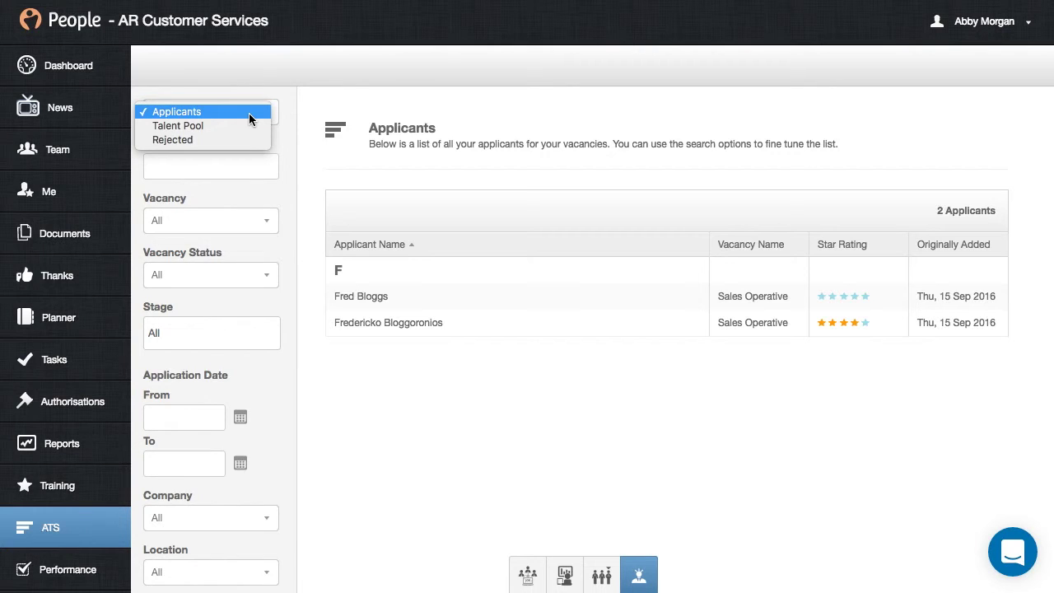
click(249, 114)
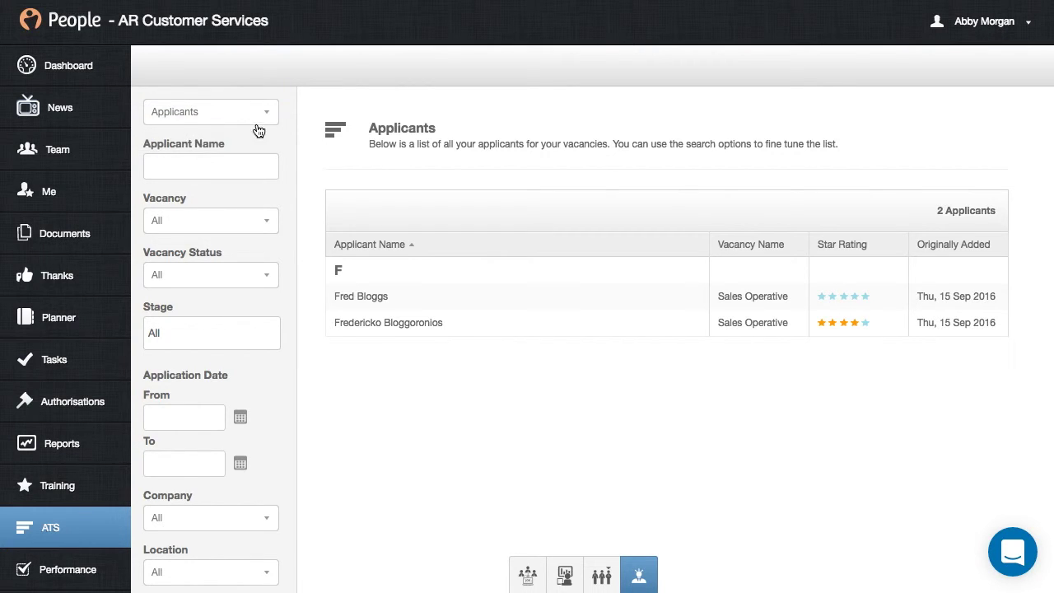
click(266, 167)
scroll(266, 168, down, 3)
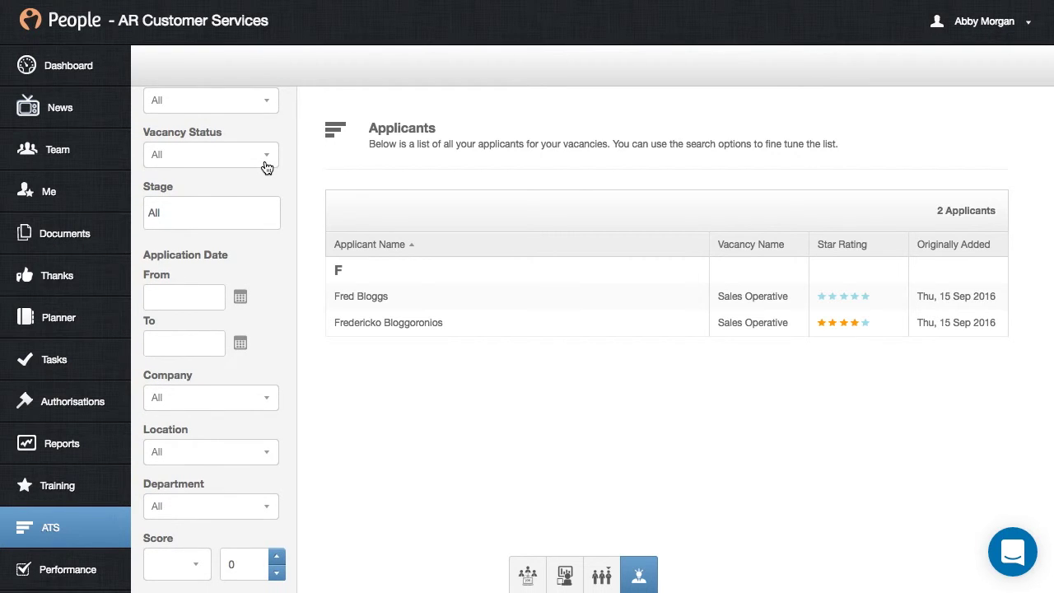
scroll(266, 167, down, 1)
click(265, 161)
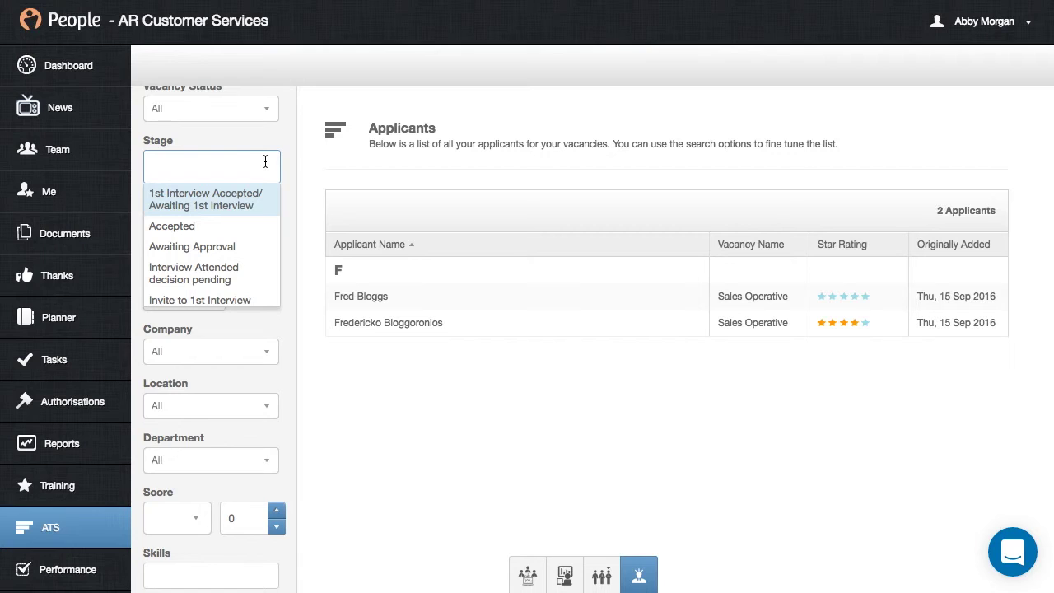
click(288, 164)
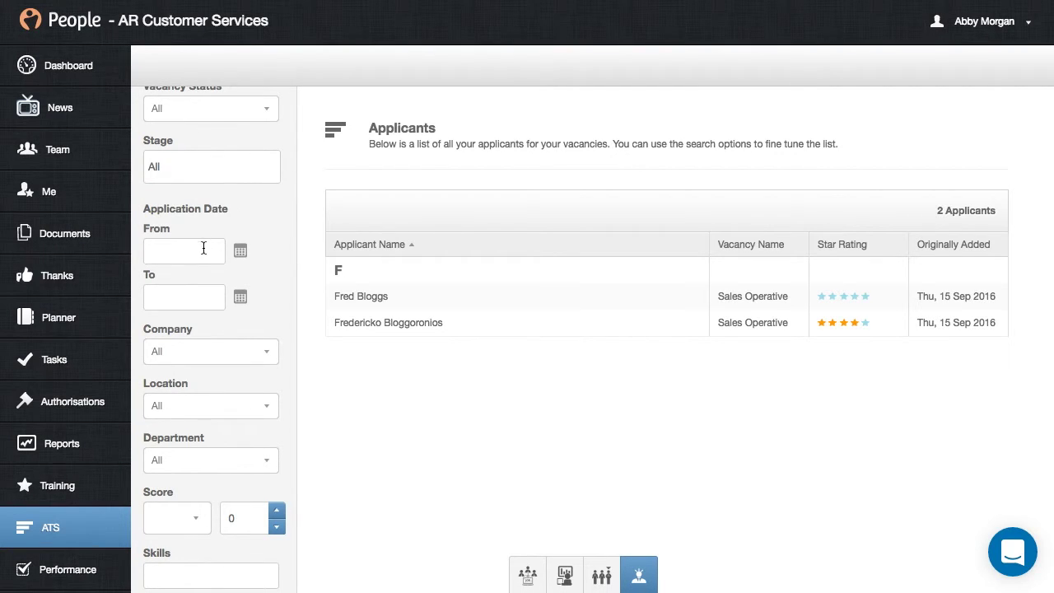
scroll(203, 248, down, 2)
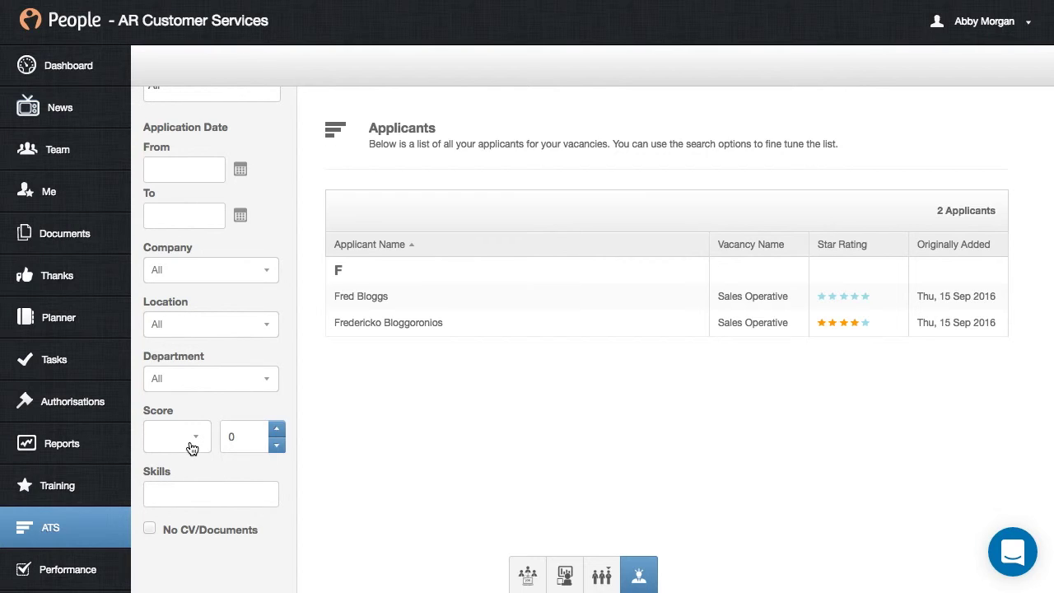
click(211, 489)
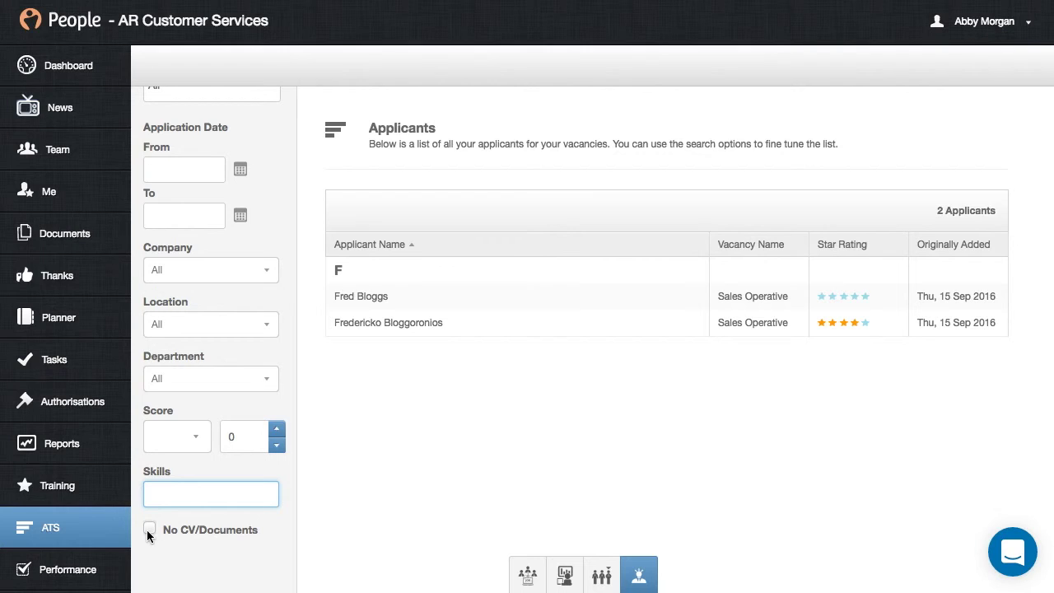
Open the first listed applicant's record, view its personal details and available applicant actions, and close it.
click(412, 297)
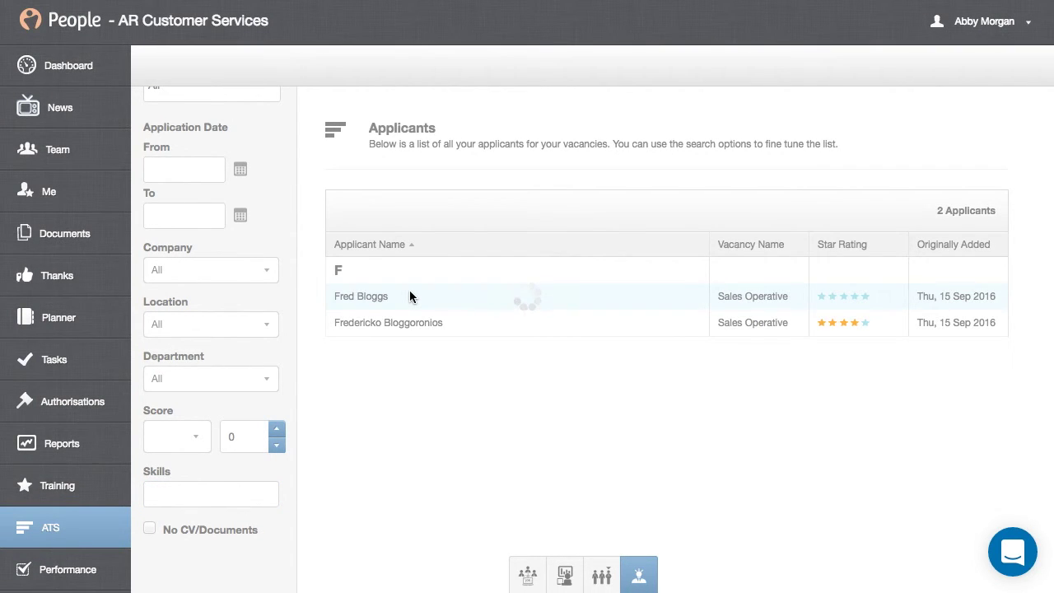
scroll(409, 291, down, 1)
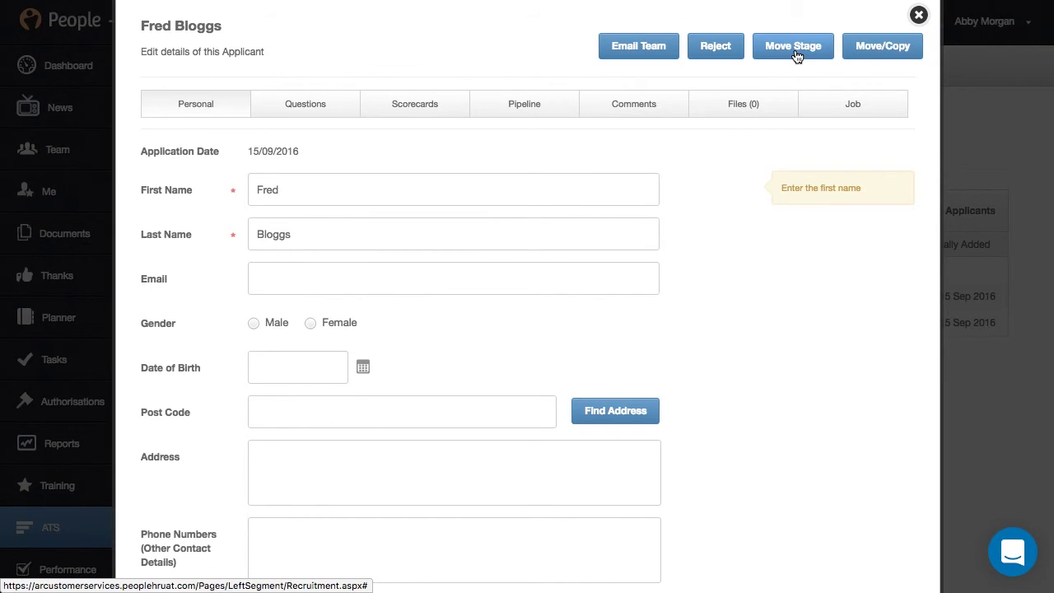
click(919, 16)
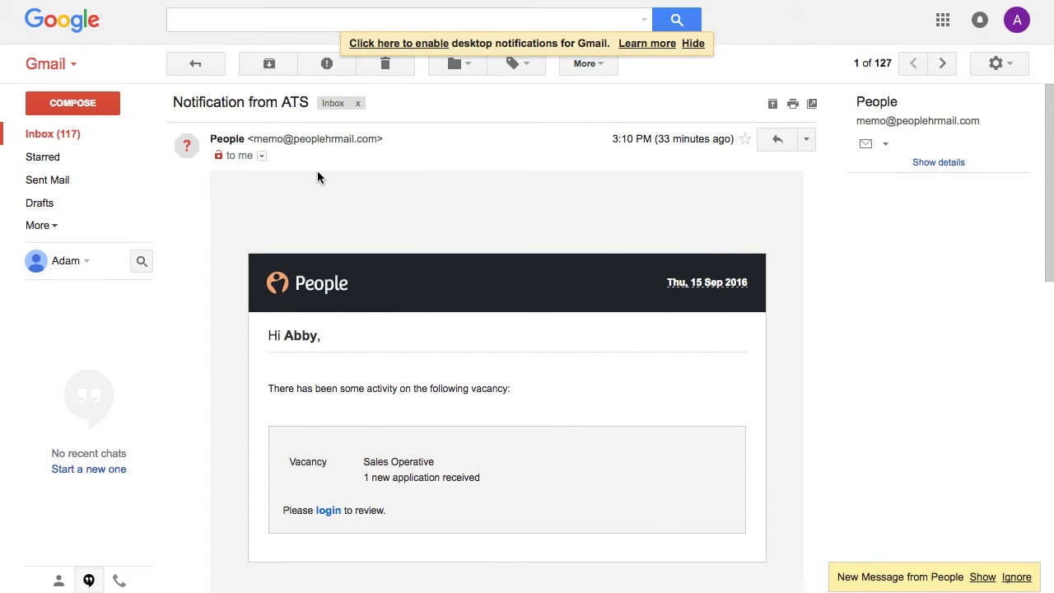
Read the ATS notification email about the Sales Operative vacancy in Gmail.
scroll(319, 193, down, 1)
scroll(319, 194, up, 1)
scroll(480, 322, down, 2)
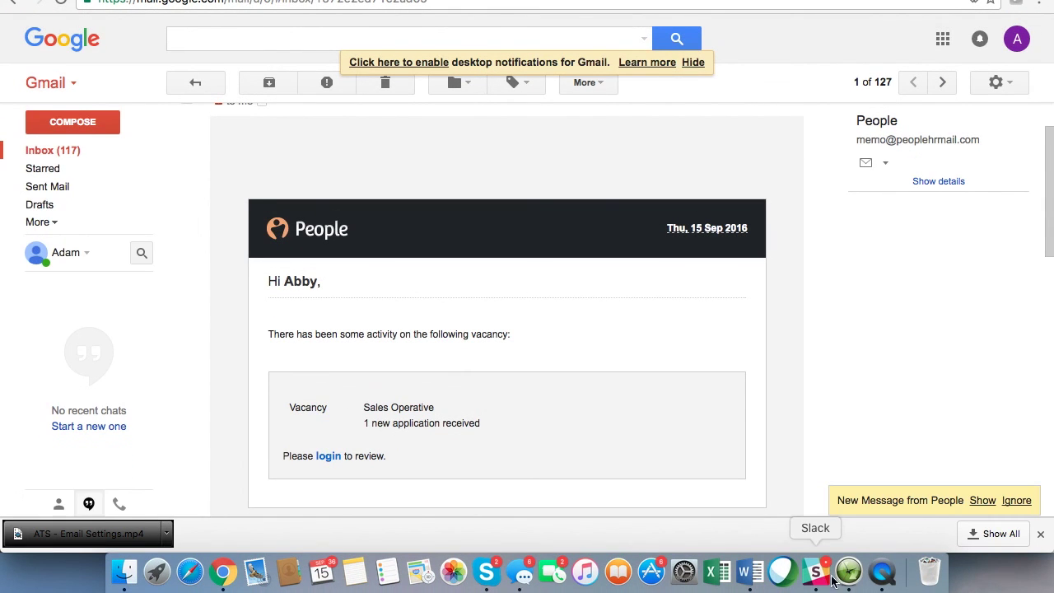
right_click(885, 577)
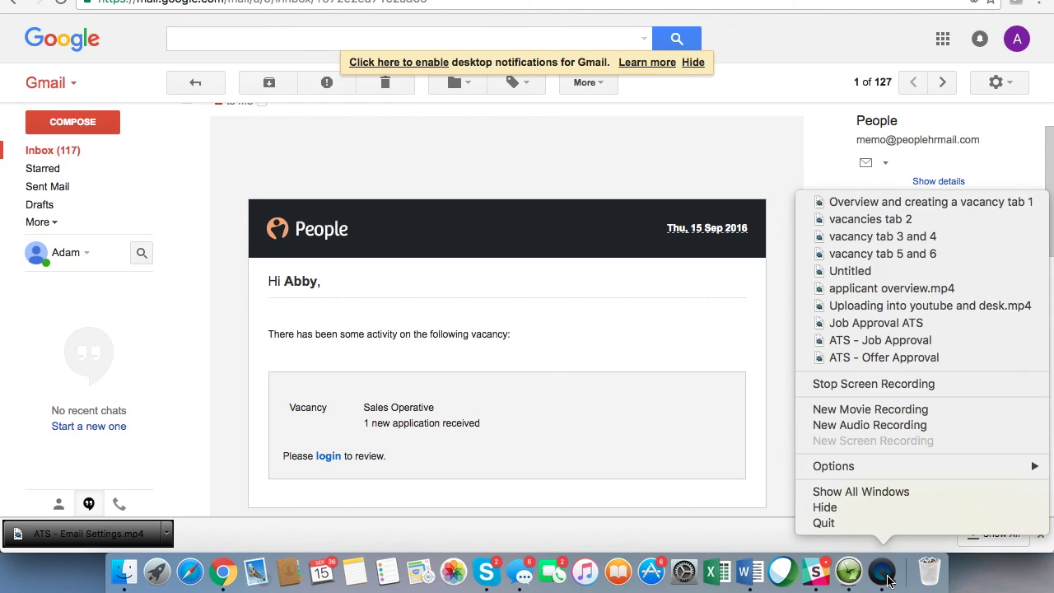
click(853, 387)
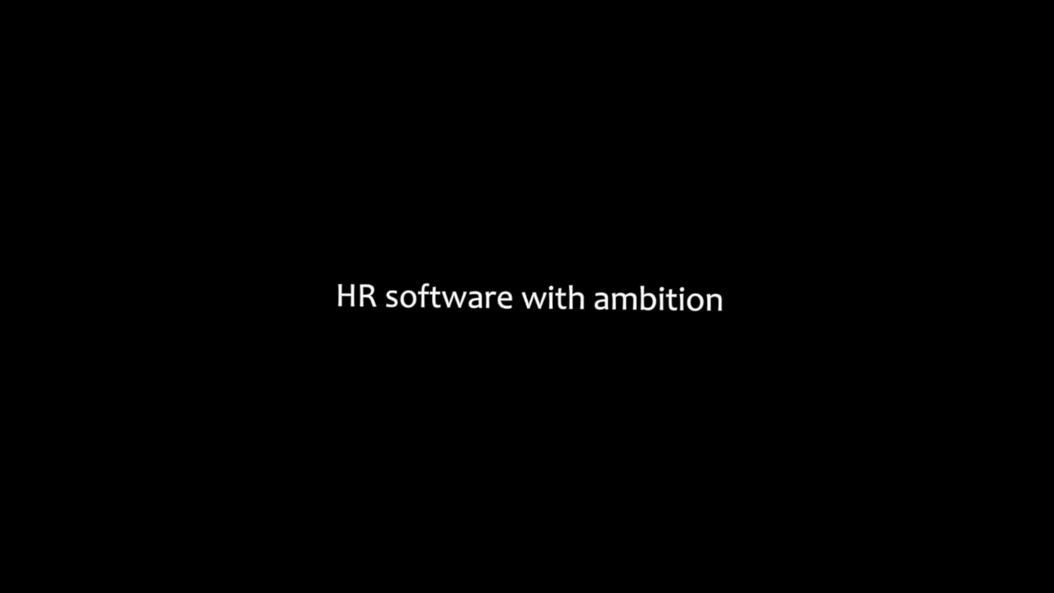